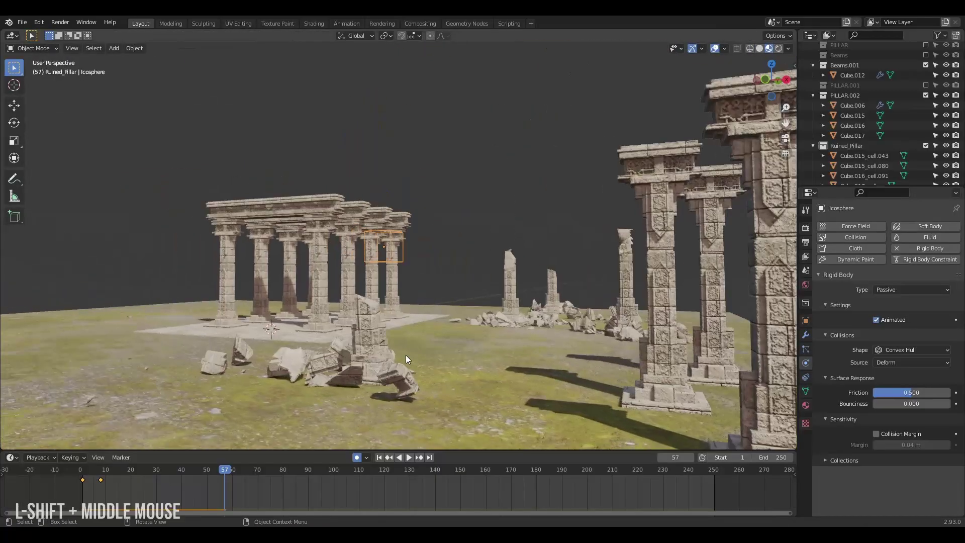
Pan across the ruined temple and play the pillar collapse simulation on the timeline.
middle_click_drag(406, 355, 356, 291, "shift")
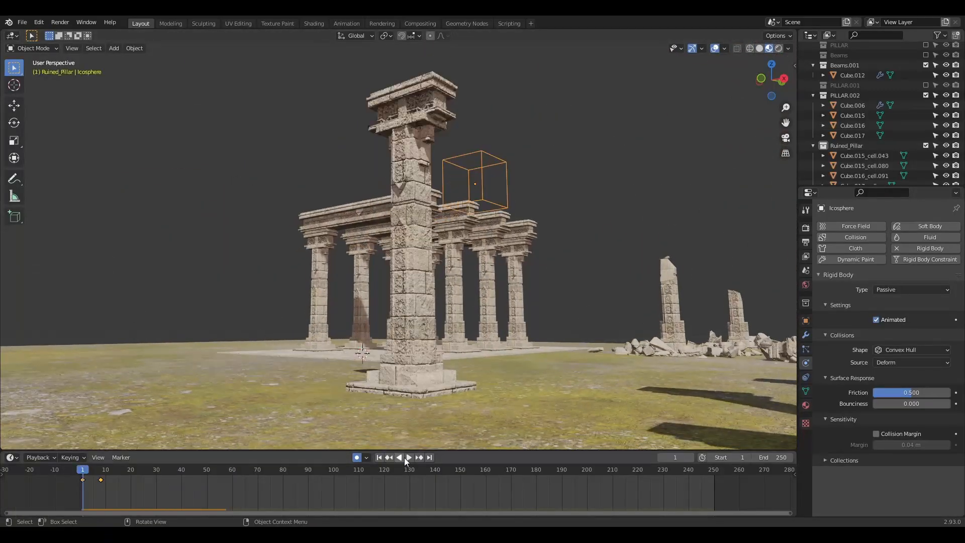
left_click(407, 456)
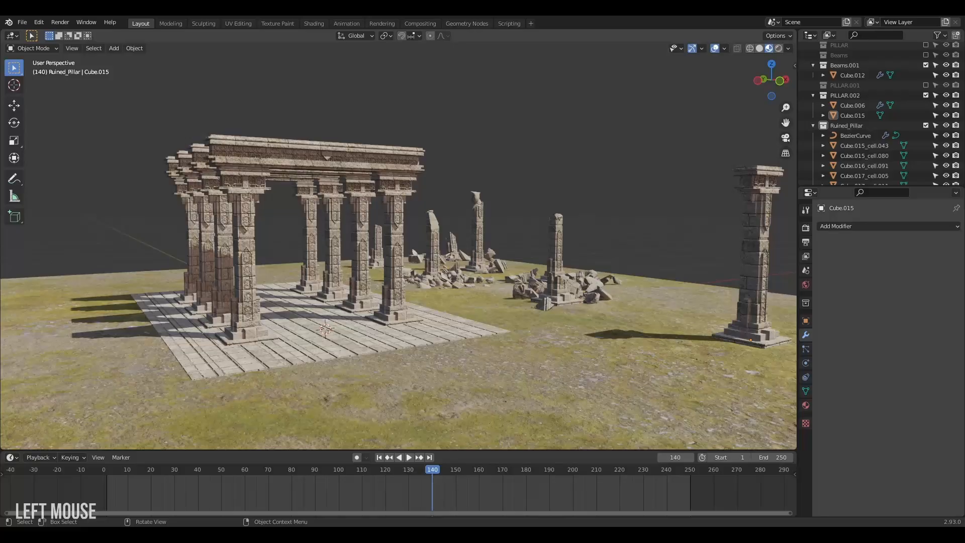
Orbit down over the ruins and select the colonnade pillars.
mouse_move(378, 317)
middle_mouse_down()
mouse_move(378, 297)
mouse_move(366, 308)
mouse_move(376, 297)
mouse_move(455, 322)
mouse_move(425, 323)
mouse_move(411, 255)
middle_mouse_up()
left_click(388, 242)
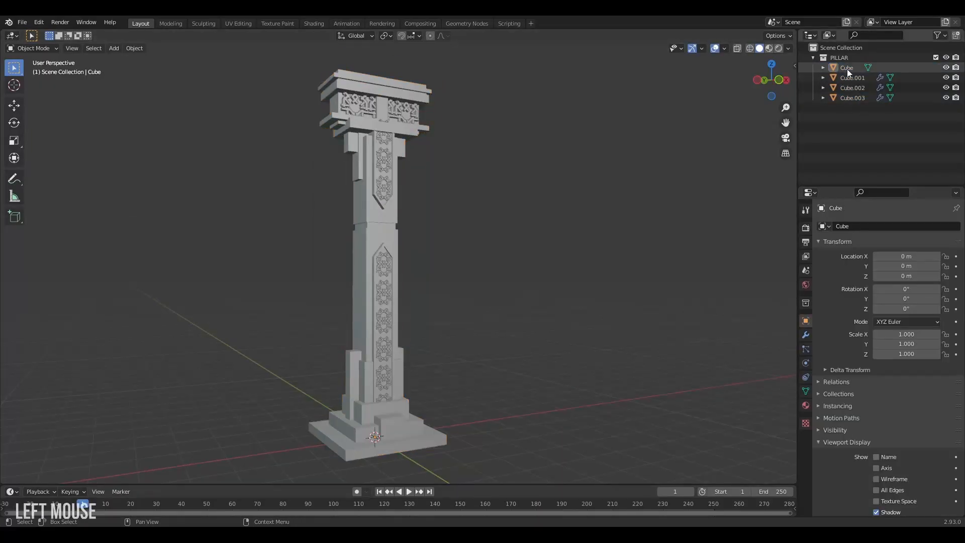
Add a Remesh modifier to the pillar and settle its voxel size at 0.025 m.
left_click(851, 97, "shift")
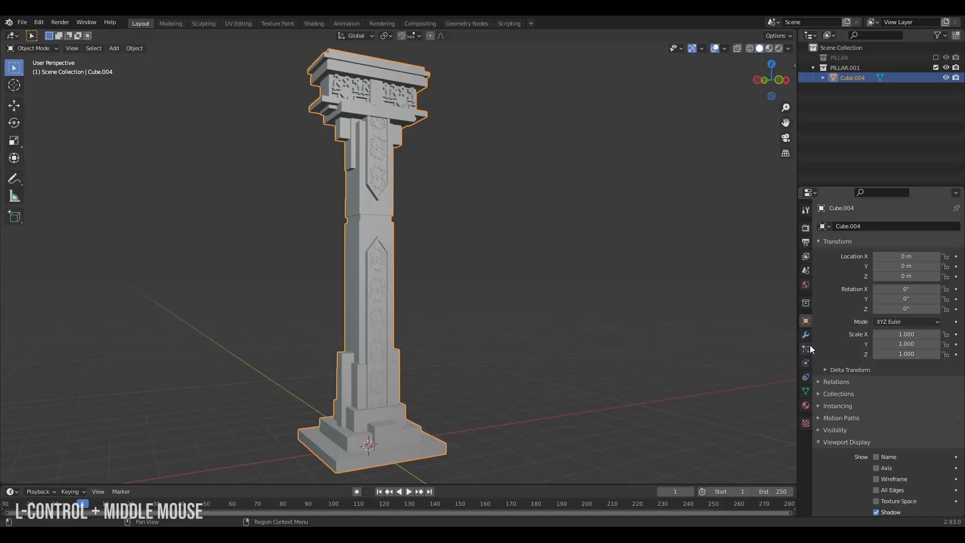
left_click(806, 336)
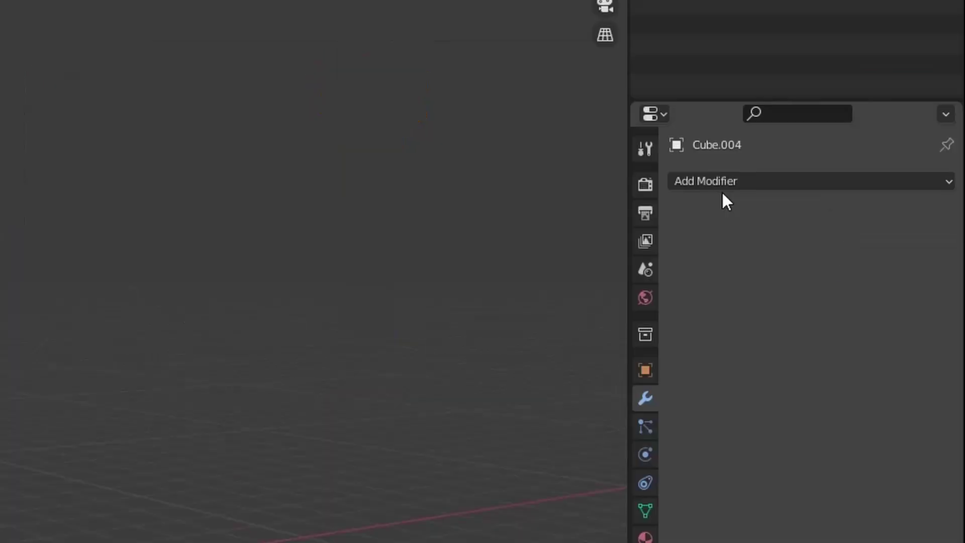
left_click(723, 186)
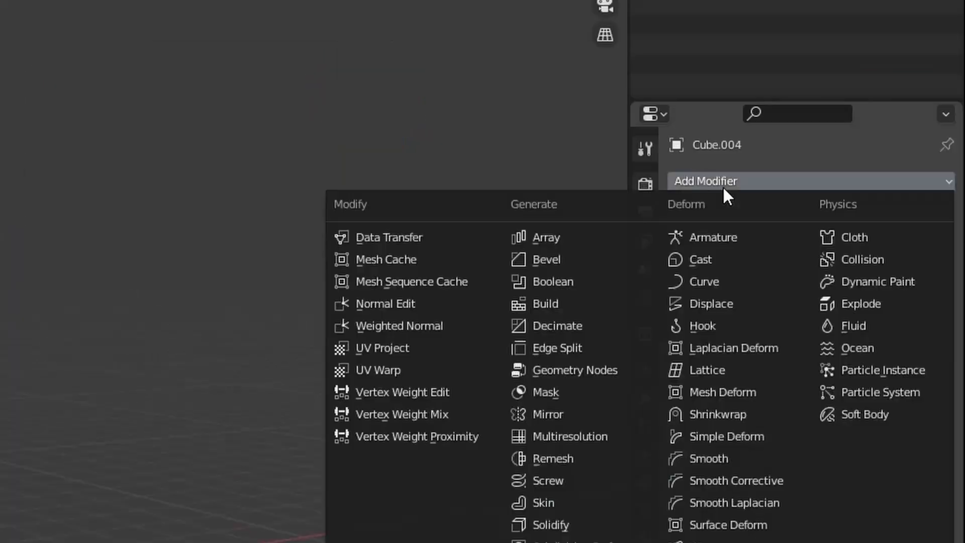
left_click(557, 457)
type("0.2")
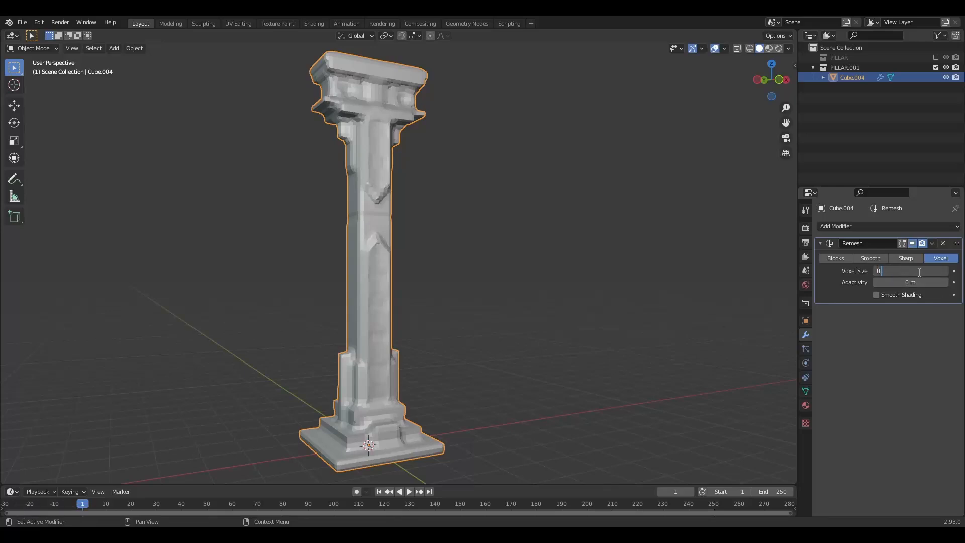
key("Return")
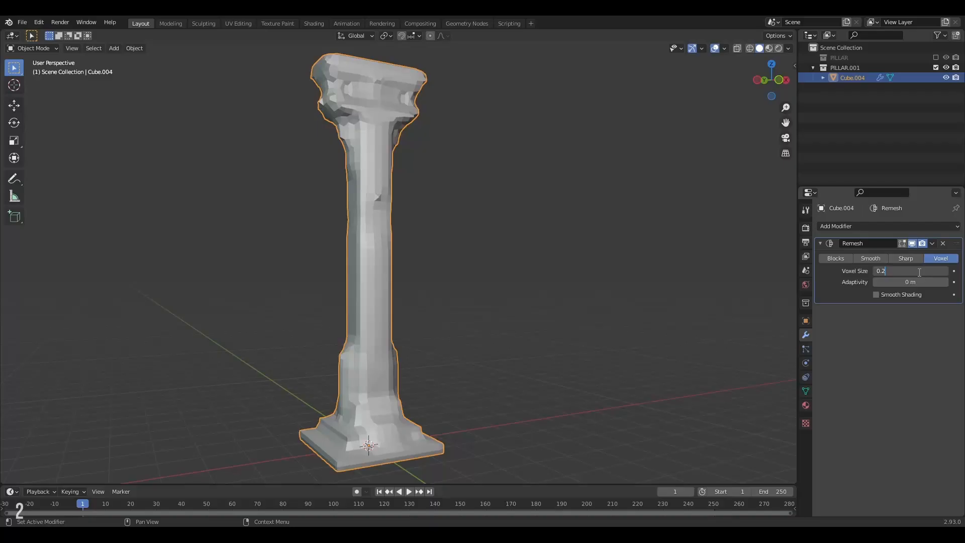
type("5")
key("Return")
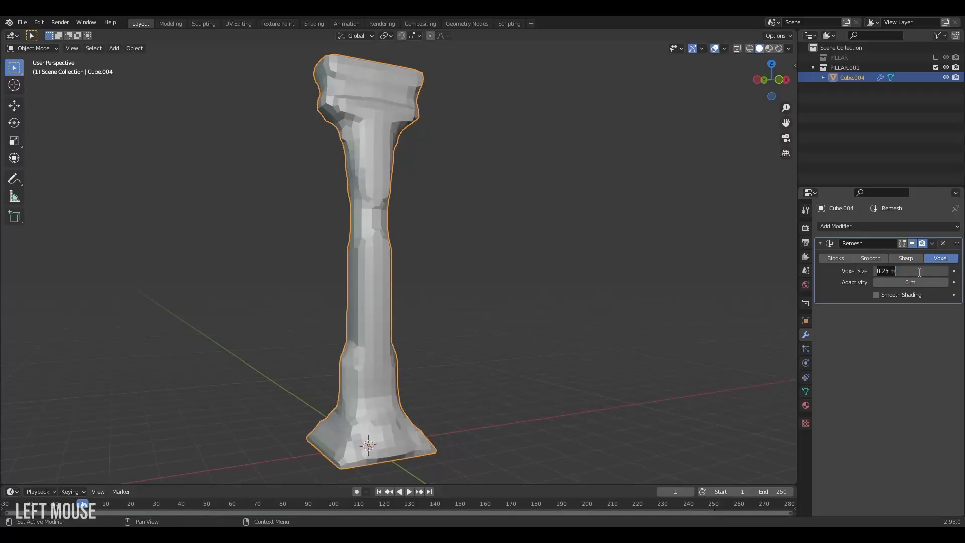
type("0")
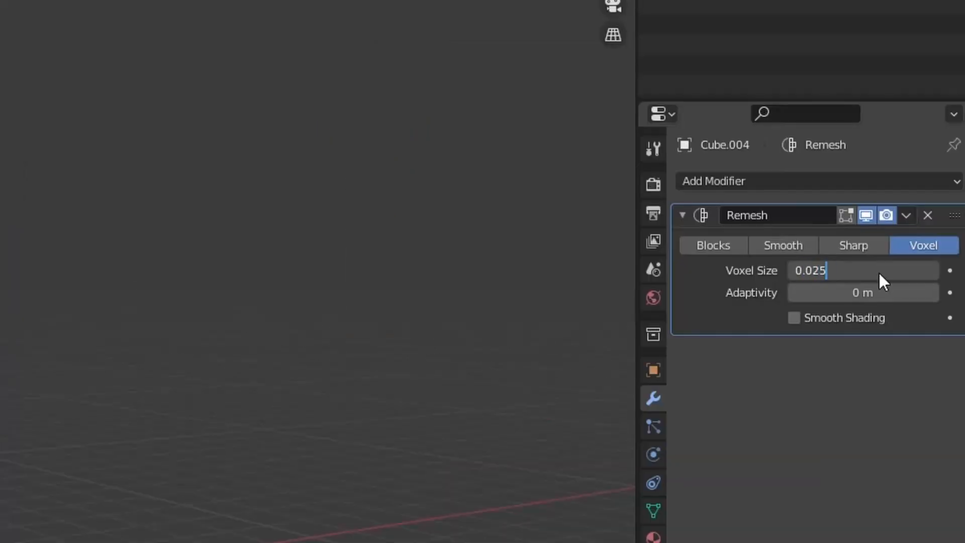
key("Return")
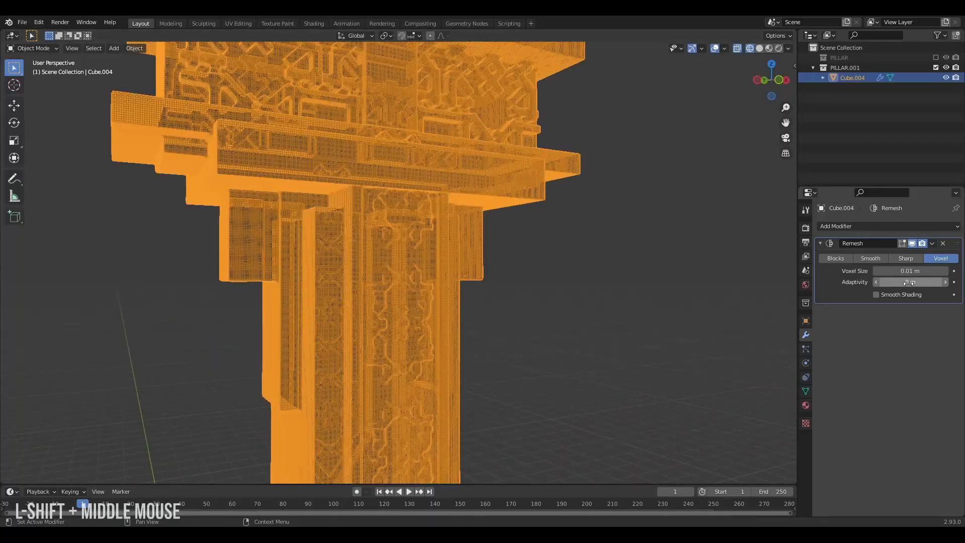
Set the remesh adaptivity and view the pillar in Solid shading.
double_click(910, 282)
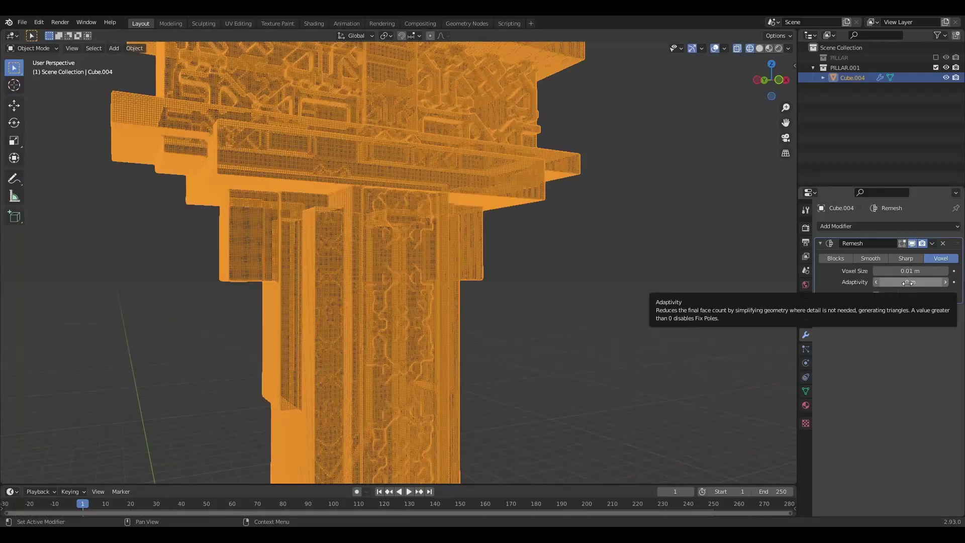
type(".1")
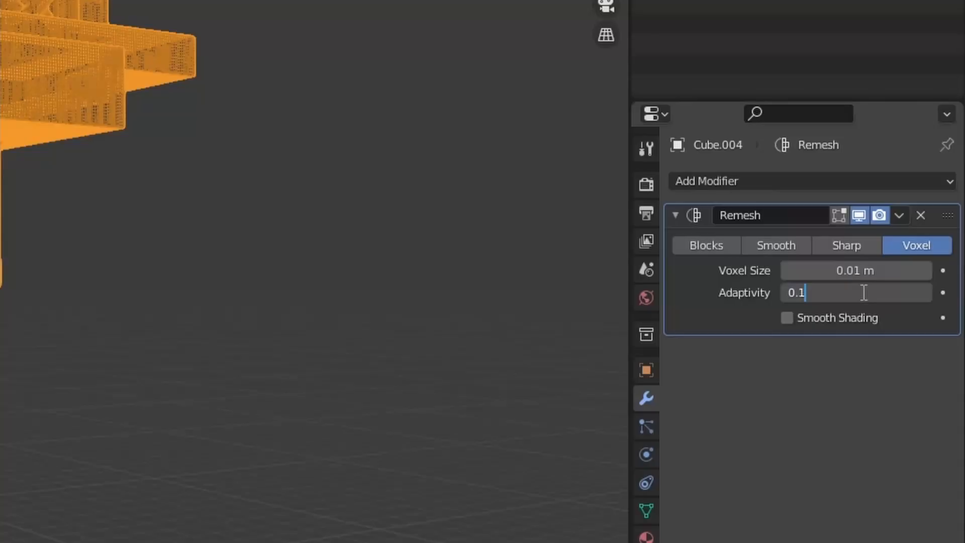
key("Return")
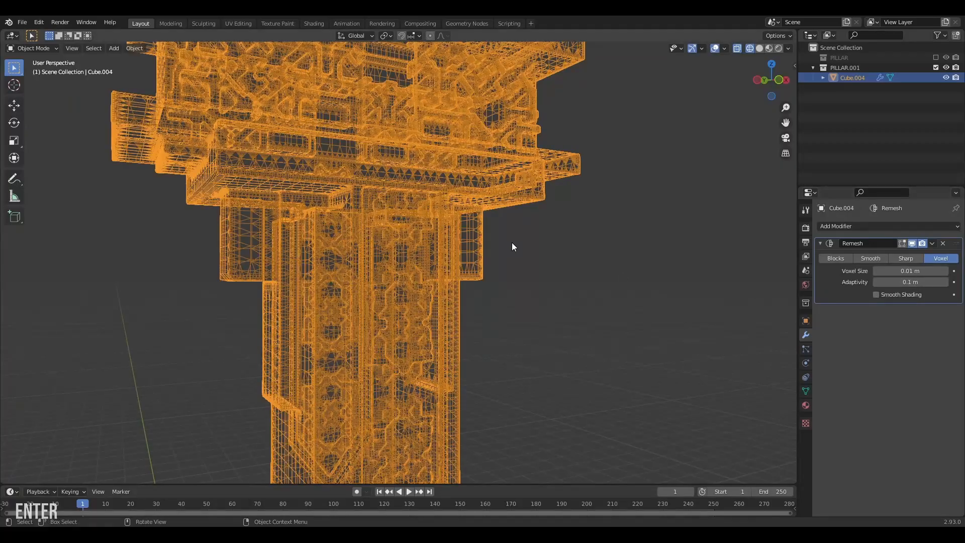
left_click(760, 49)
type("2")
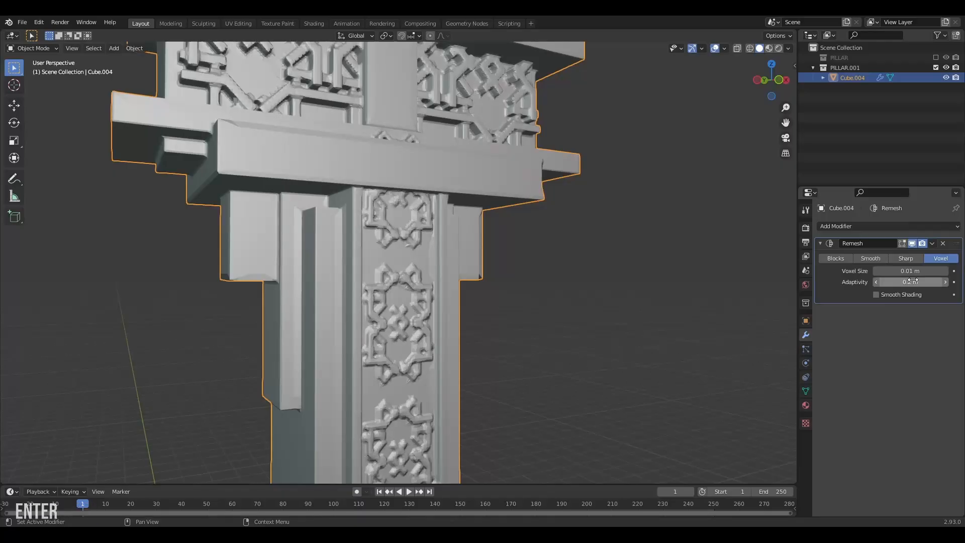
scroll(432, 233, "down", 5)
Frame the pillar and inspect the carved capital up close.
mouse_move(423, 251)
middle_mouse_down("shift")
mouse_move(400, 220)
mouse_move(430, 219)
mouse_move(408, 287)
middle_mouse_up("shift")
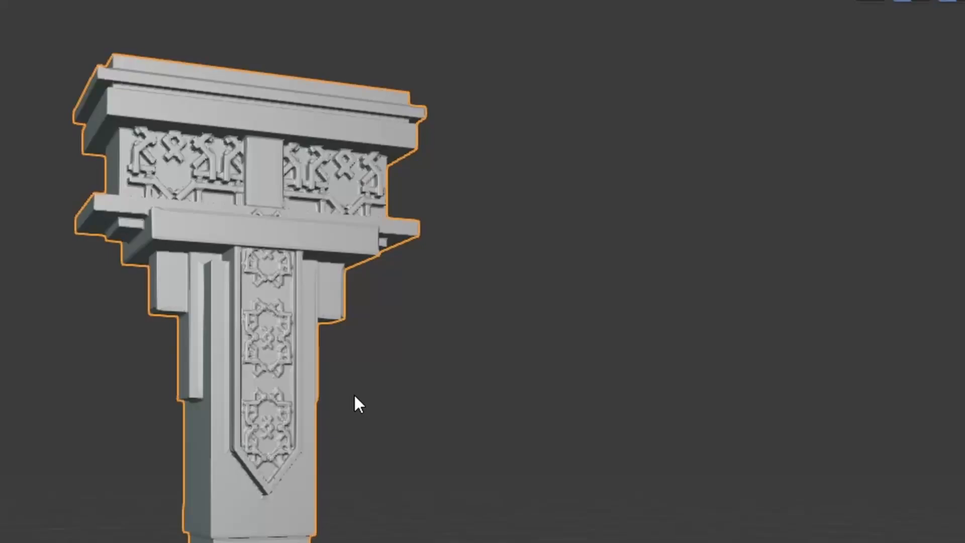
middle_click_drag(382, 381, 417, 354)
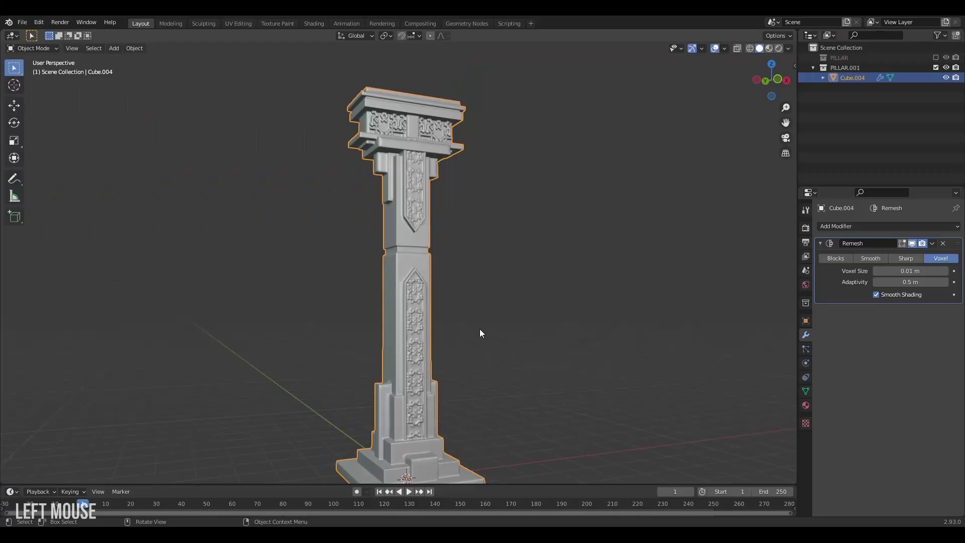
mouse_move(480, 329)
middle_mouse_down("shift")
mouse_move(468, 313)
mouse_move(475, 276)
mouse_move(496, 274)
middle_mouse_up("shift")
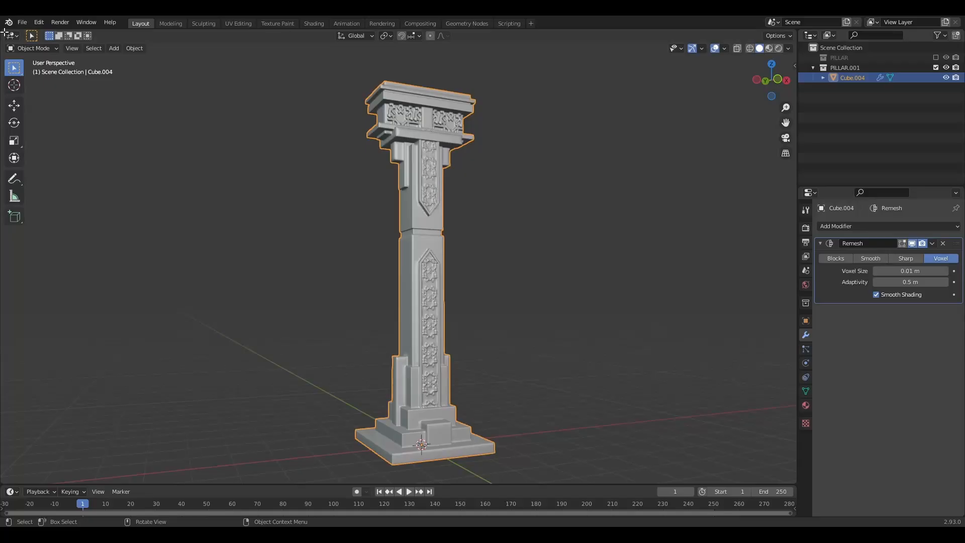
Create a new material for the pillar and apply the Remesh modifier permanently.
left_click(309, 35)
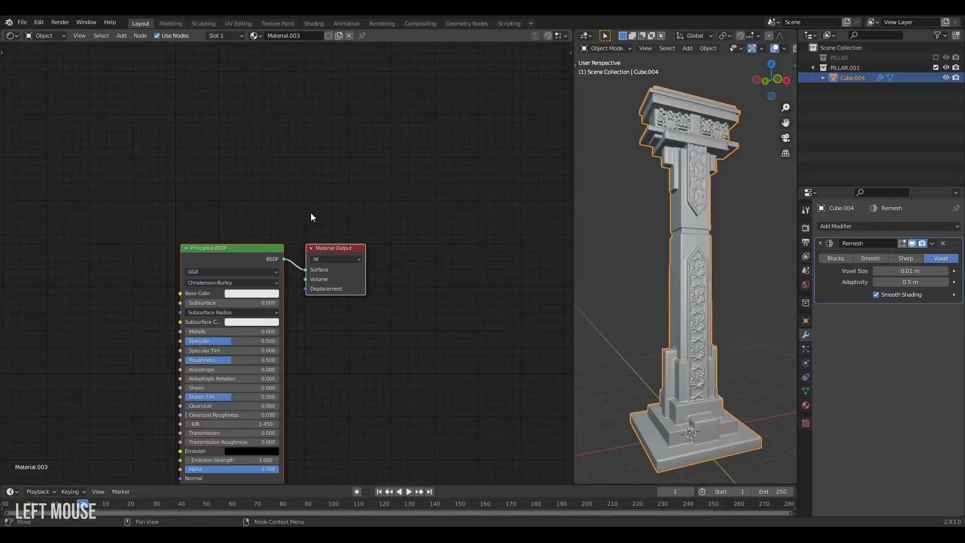
middle_click_drag(317, 219, 366, 178)
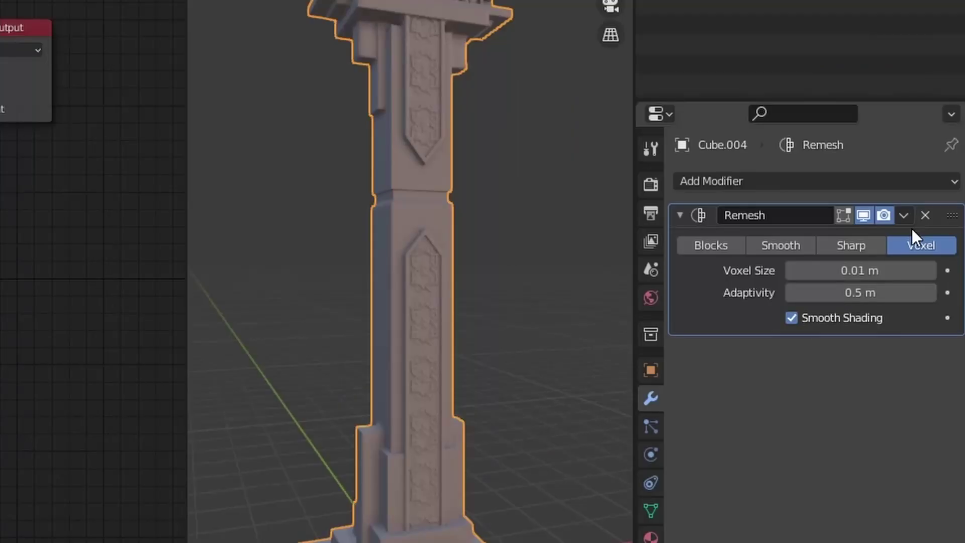
left_click(932, 243)
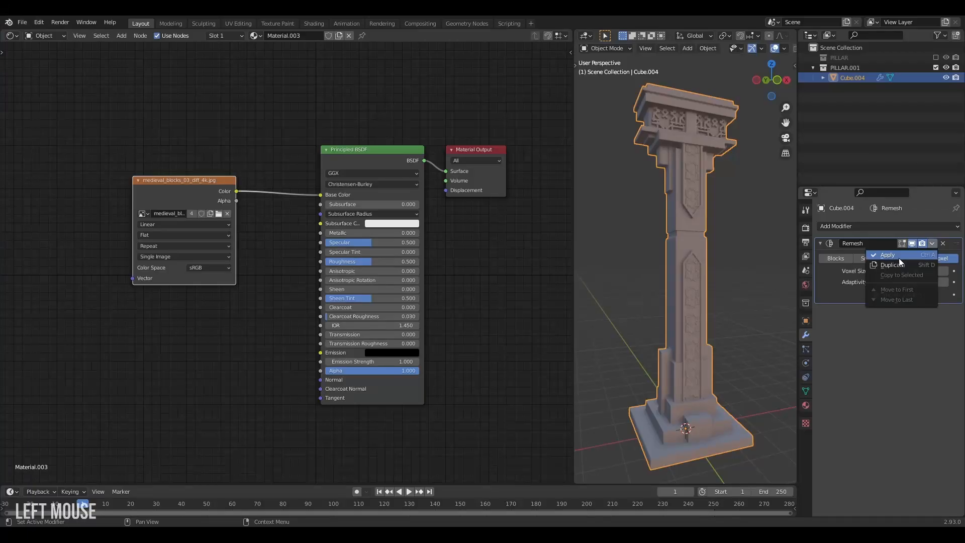
left_click(899, 254)
Unwrap the pillar with Cube Projection so the stone texture maps correctly.
key("Tab")
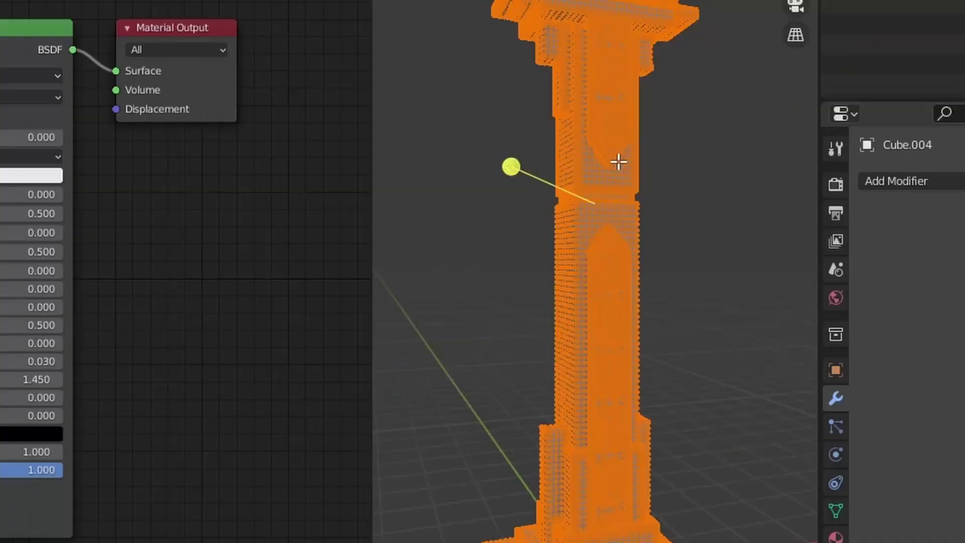
key("u")
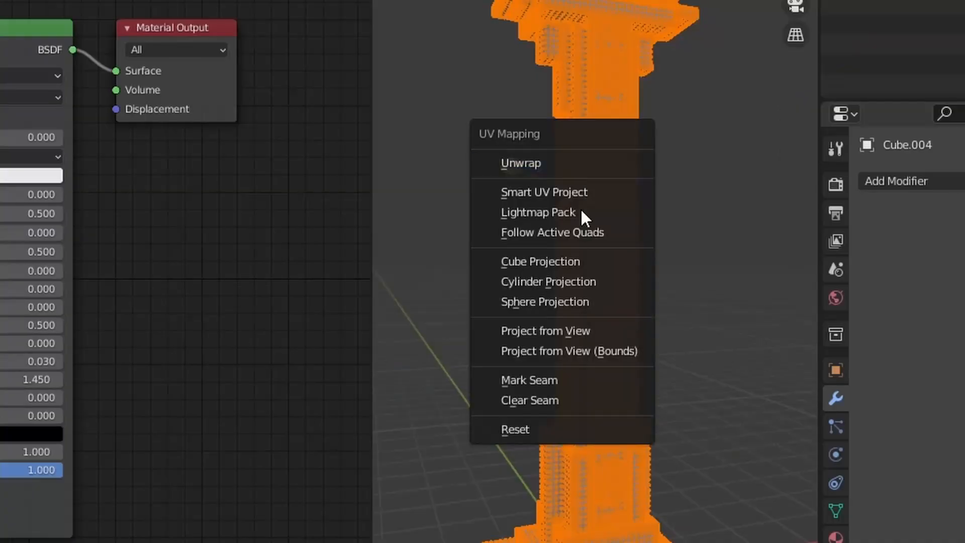
left_click(558, 261)
key("Tab")
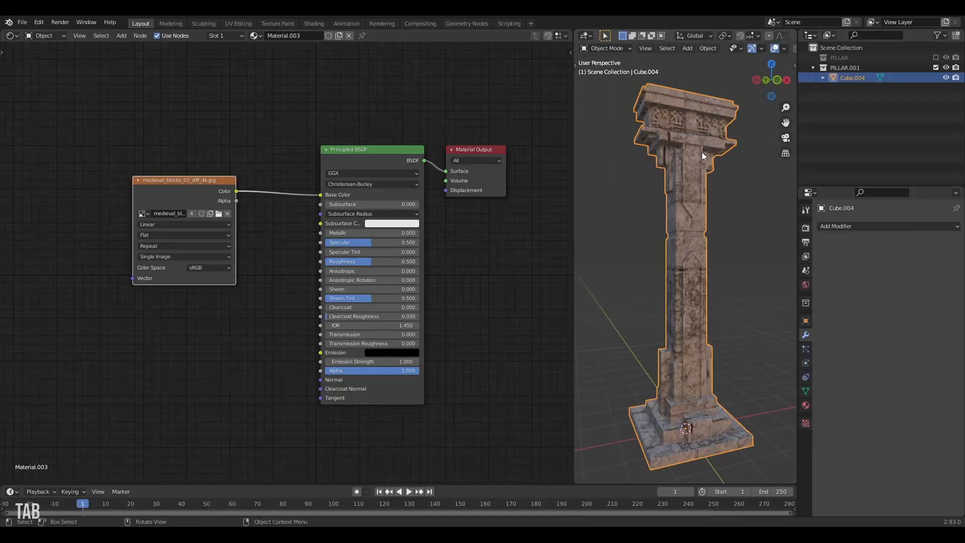
middle_click_drag(174, 192, 248, 174)
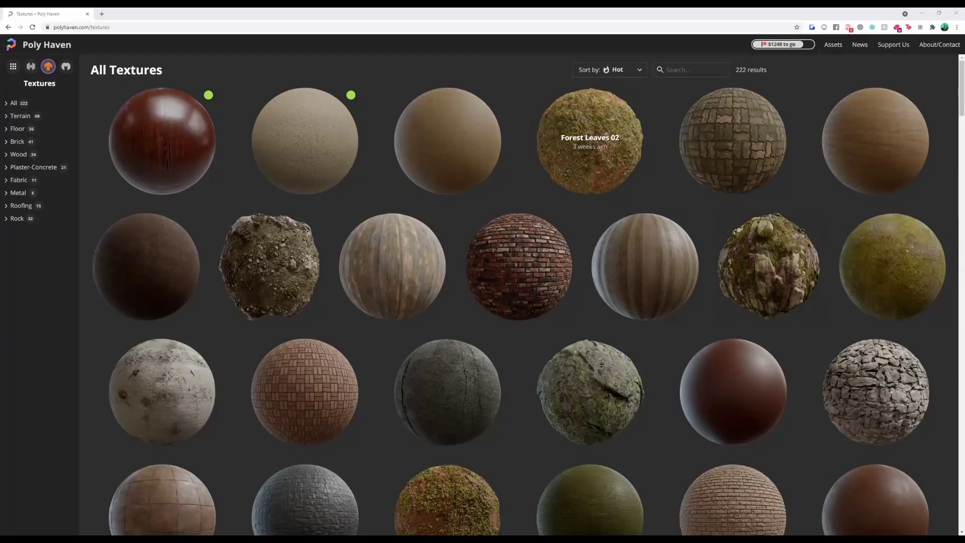
scroll(591, 142, "down", 3)
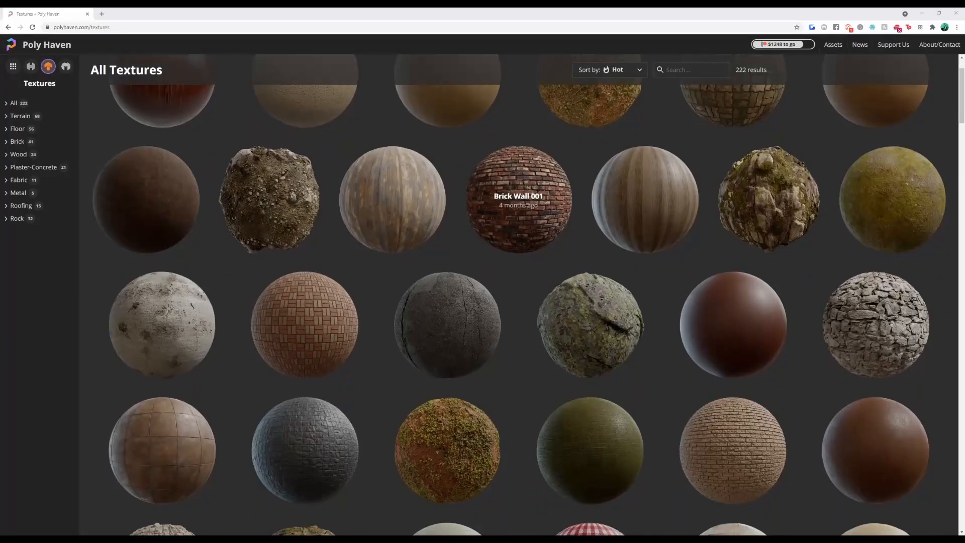
scroll(590, 142, "down", 3)
scroll(591, 142, "down", 2)
scroll(590, 142, "down", 2)
scroll(590, 142, "down", 3)
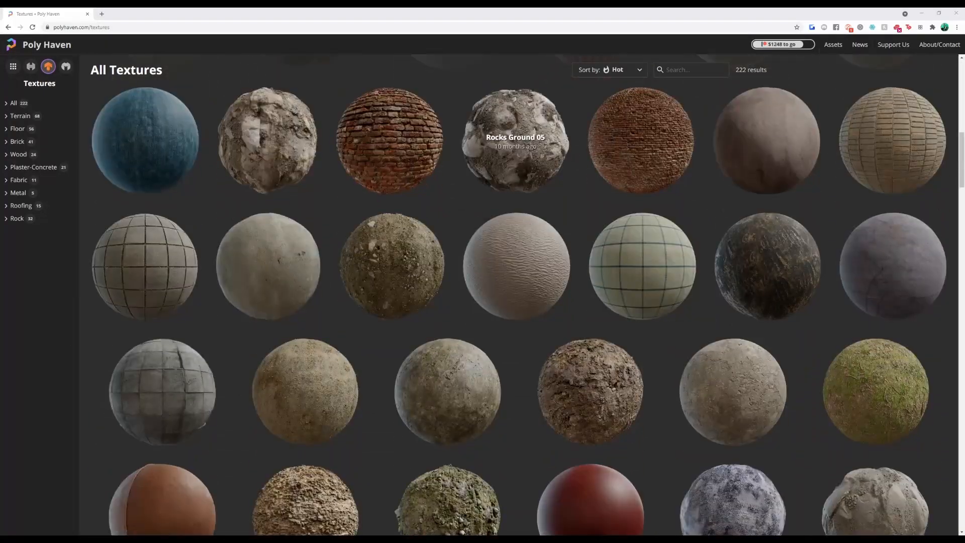
scroll(590, 143, "down", 3)
scroll(590, 142, "down", 2)
scroll(590, 142, "down", 2)
scroll(590, 142, "down", 3)
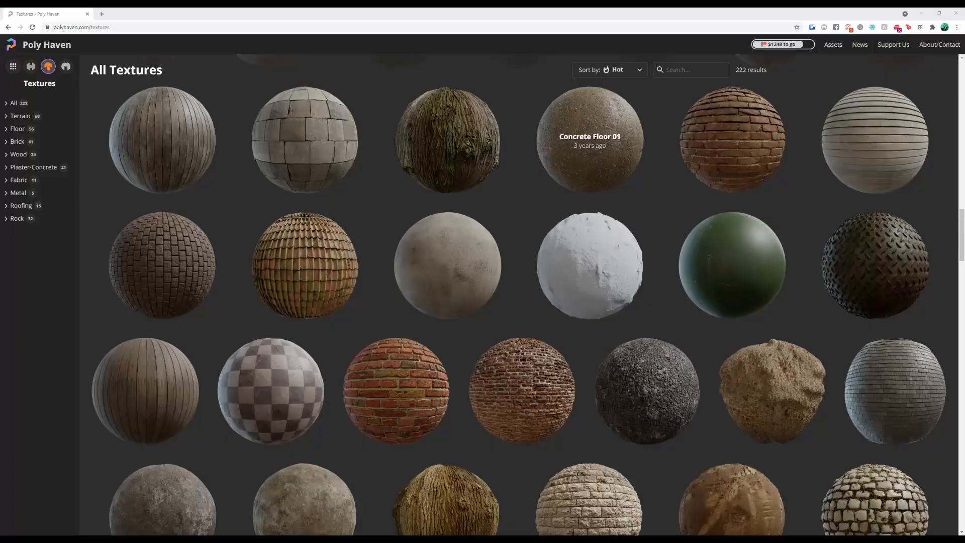
scroll(591, 142, "down", 3)
scroll(590, 143, "down", 2)
scroll(590, 141, "down", 2)
scroll(591, 200, "down", 3)
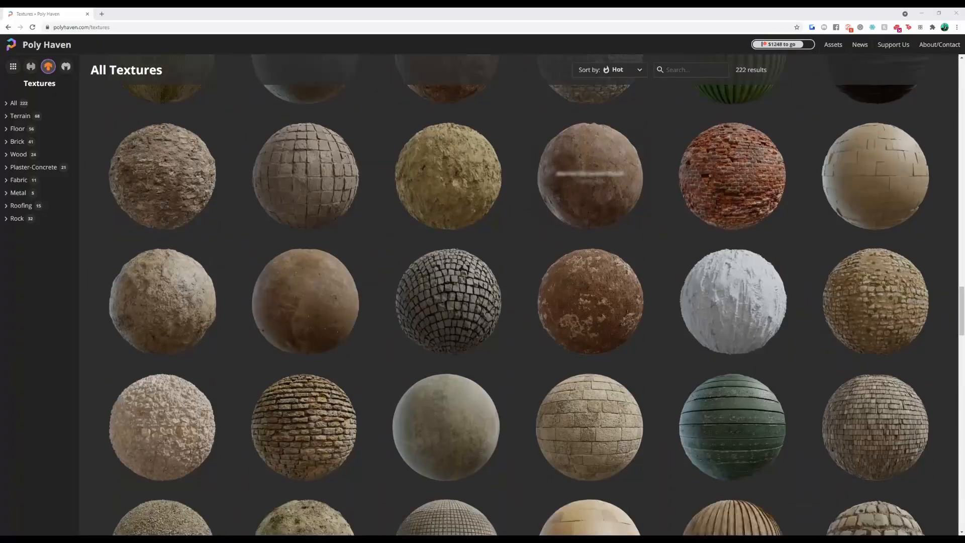
scroll(591, 200, "down", 2)
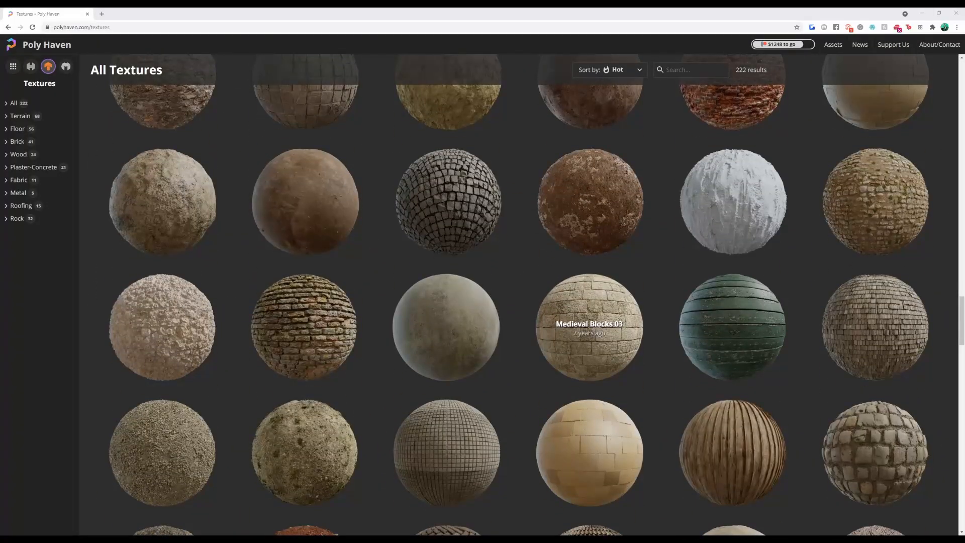
Open the Medieval Blocks 03 texture page and switch to its interactive 3D preview.
left_click(588, 324)
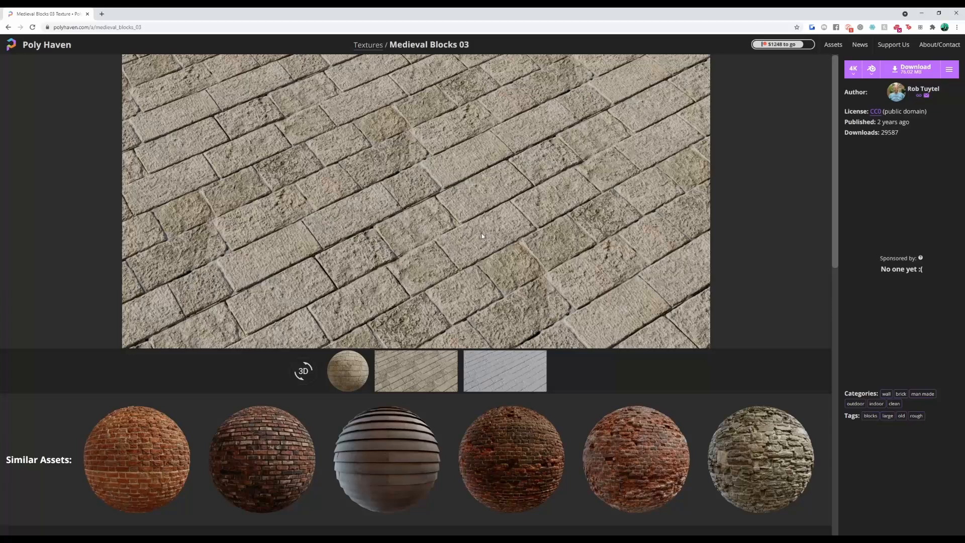
left_click(346, 373)
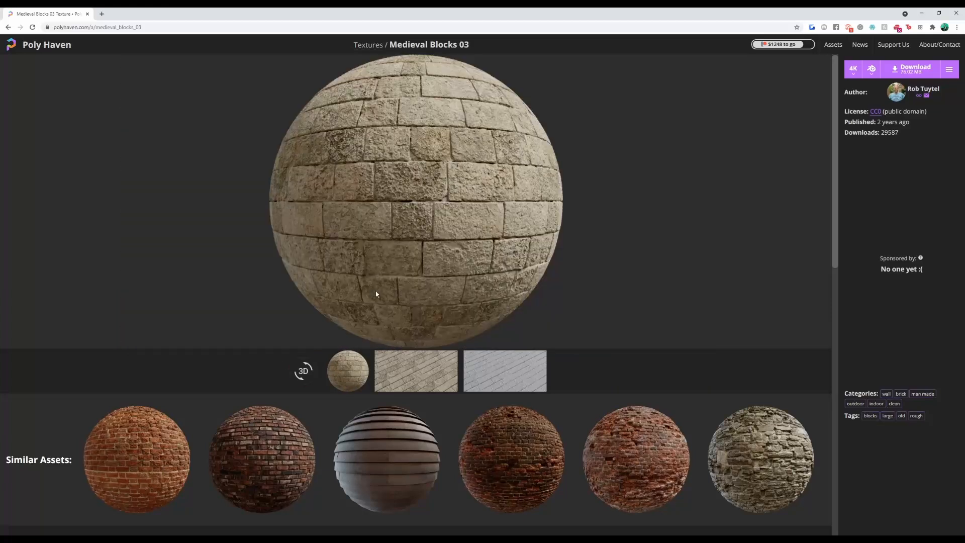
left_click(304, 371)
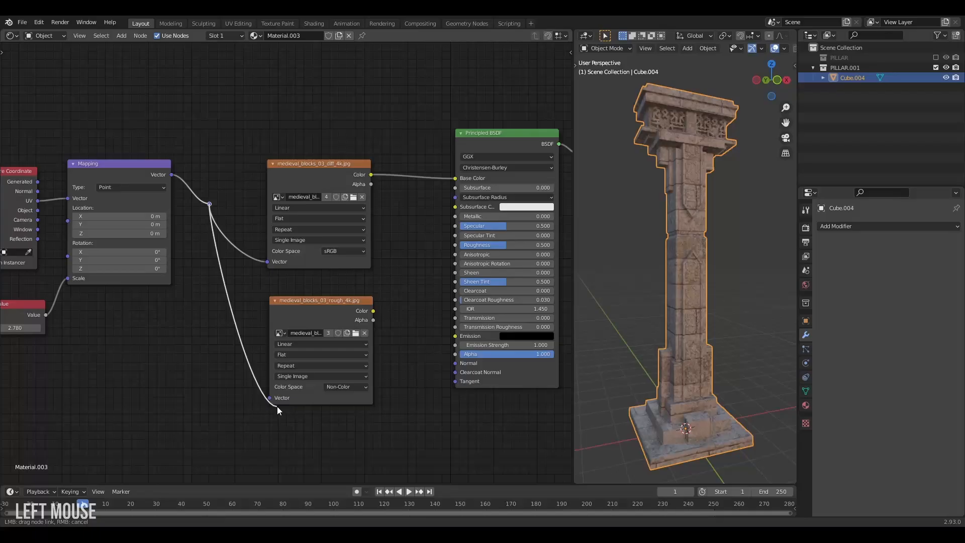
Link mapping to the roughness map and feed the height map through a Displacement node into the output.
left_click_drag(278, 409, 274, 398)
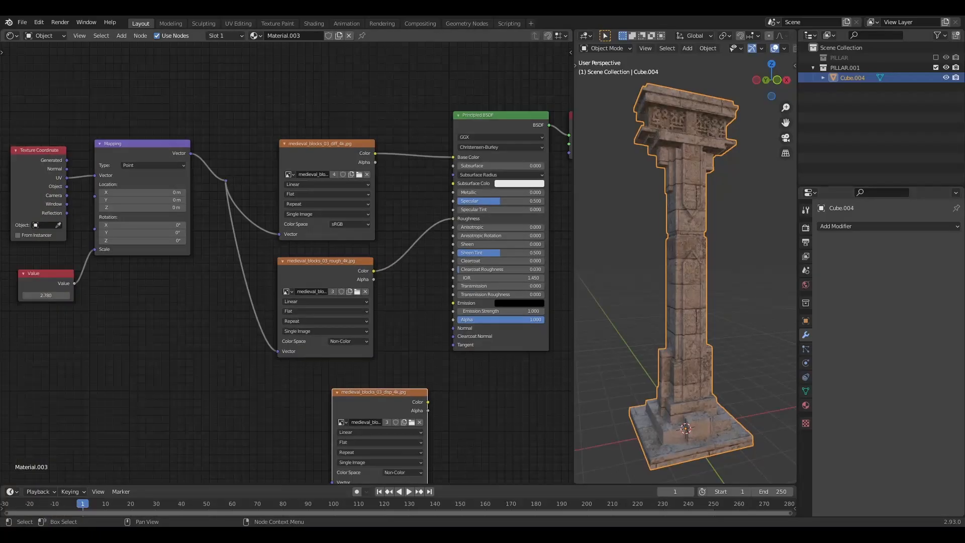
middle_click_drag(302, 302, 294, 273)
key("shift+a")
key("Return")
left_click_drag(328, 365, 419, 377)
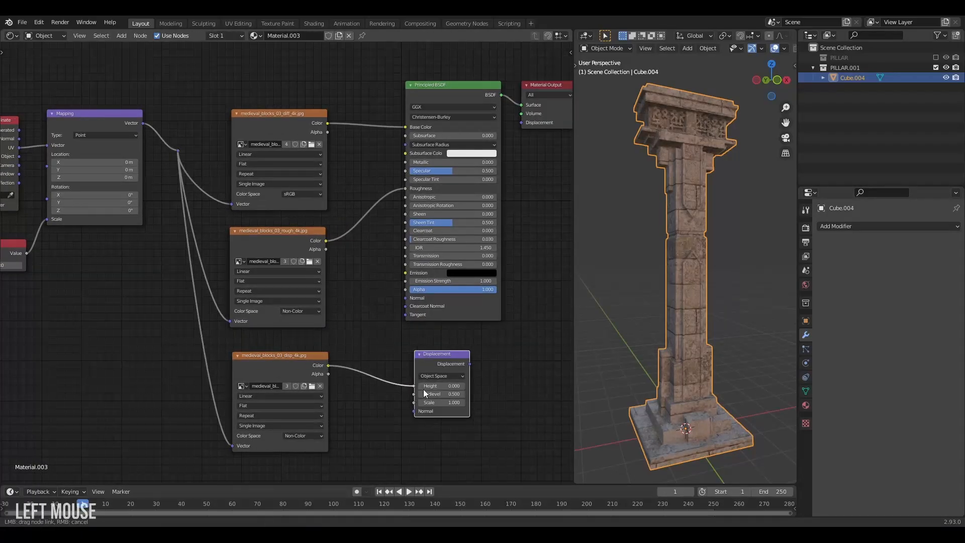
middle_click_drag(468, 376, 427, 424)
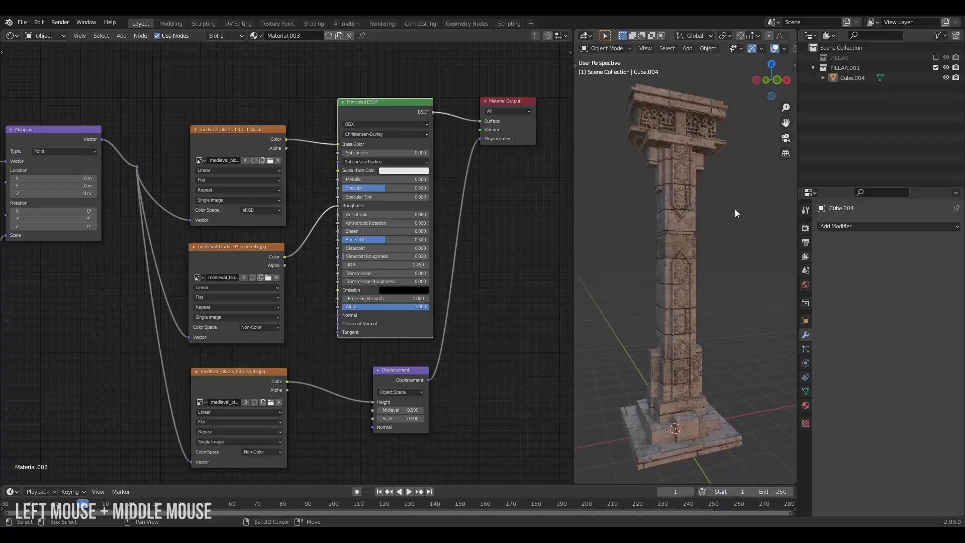
Add a Sun light beside the pillar and raise its strength to 5.
key("shift+a")
left_click_drag(737, 355, 712, 200)
left_click(806, 363)
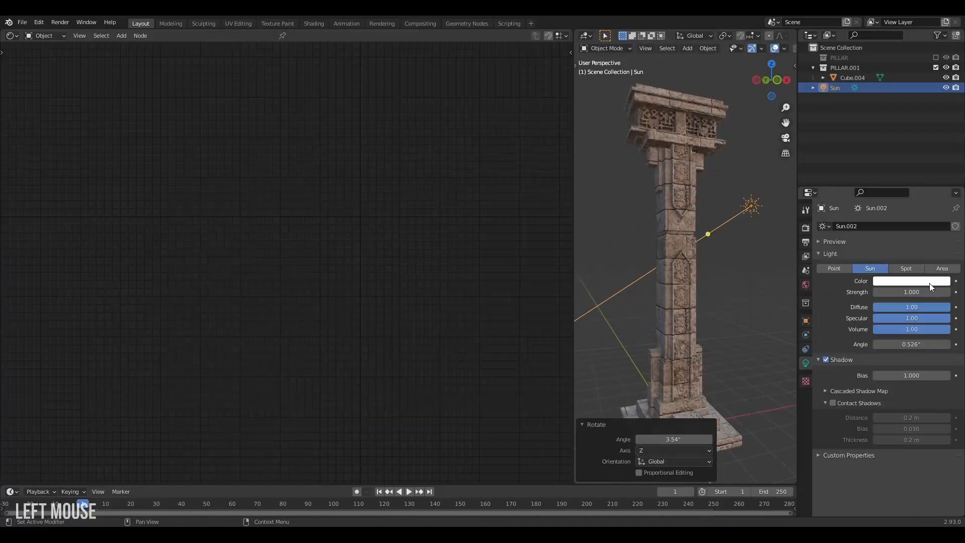
double_click(912, 292)
type("5")
key("Return")
Reselect the pillar and orbit in to inspect the lit stone surface.
left_click(673, 210)
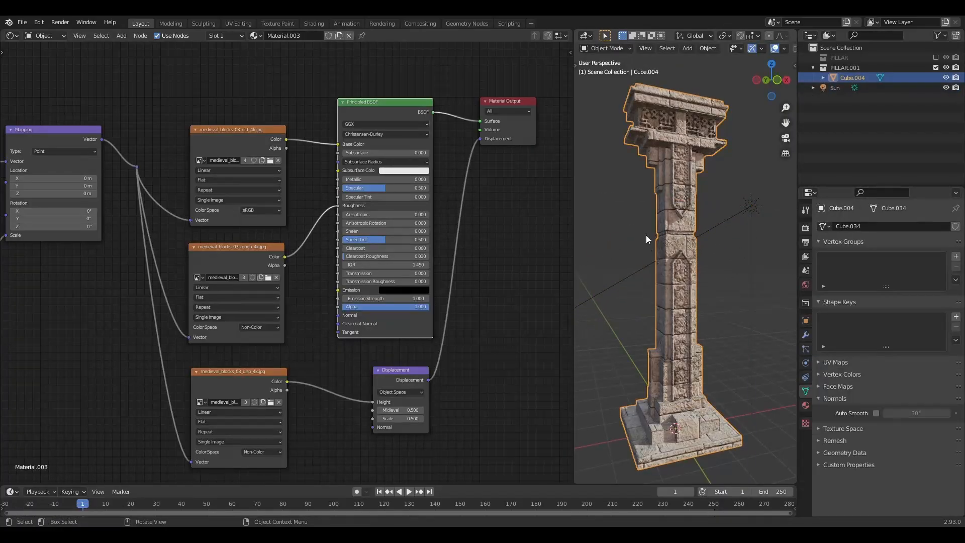
middle_click_drag(679, 301, 682, 345, "shift")
middle_click_drag(377, 362, 341, 387)
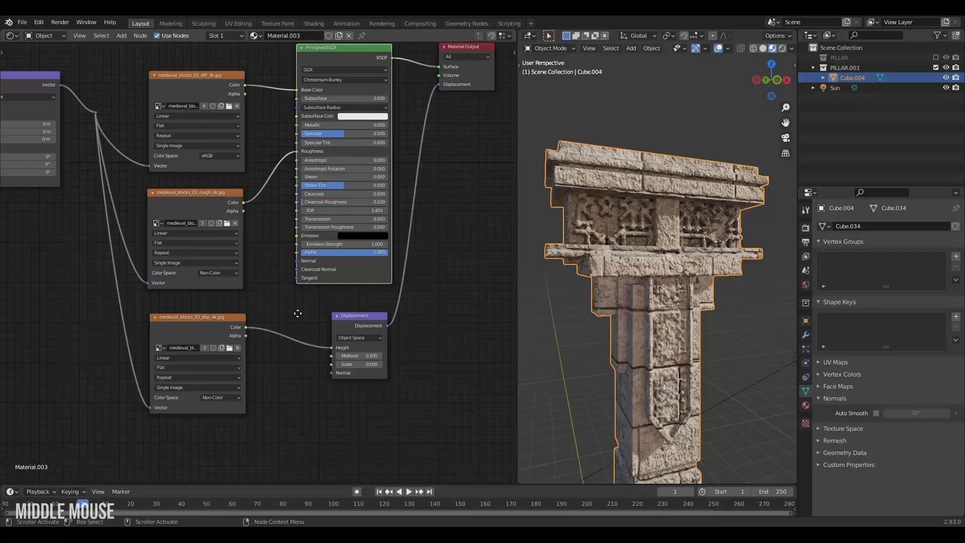
mouse_move(612, 138)
middle_mouse_down()
mouse_move(442, 228)
mouse_move(472, 255)
mouse_move(446, 254)
mouse_move(445, 317)
middle_mouse_up()
mouse_move(484, 267)
middle_mouse_down()
mouse_move(437, 267)
mouse_move(444, 247)
middle_mouse_up()
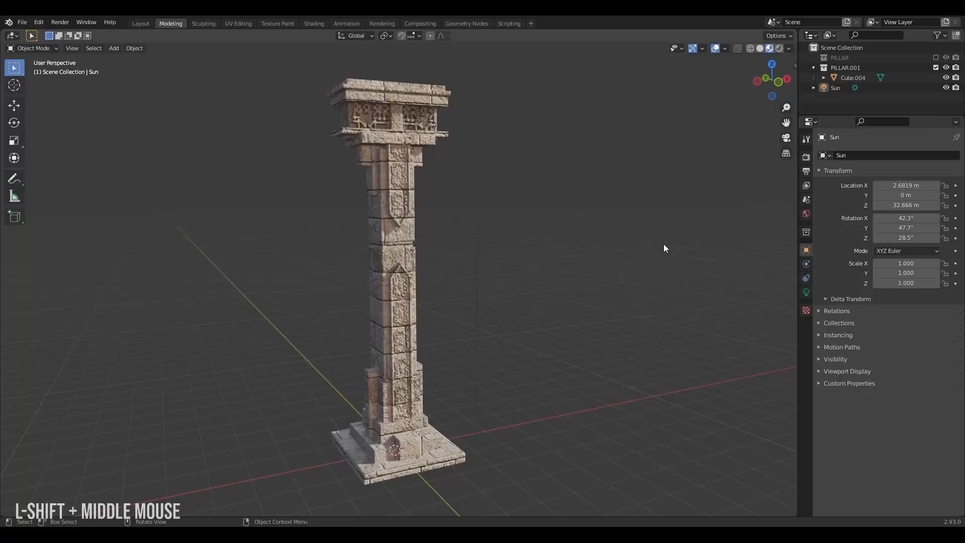
Add a cube and position it beside the pillar as a cutter.
left_click(396, 212)
key("shift+a")
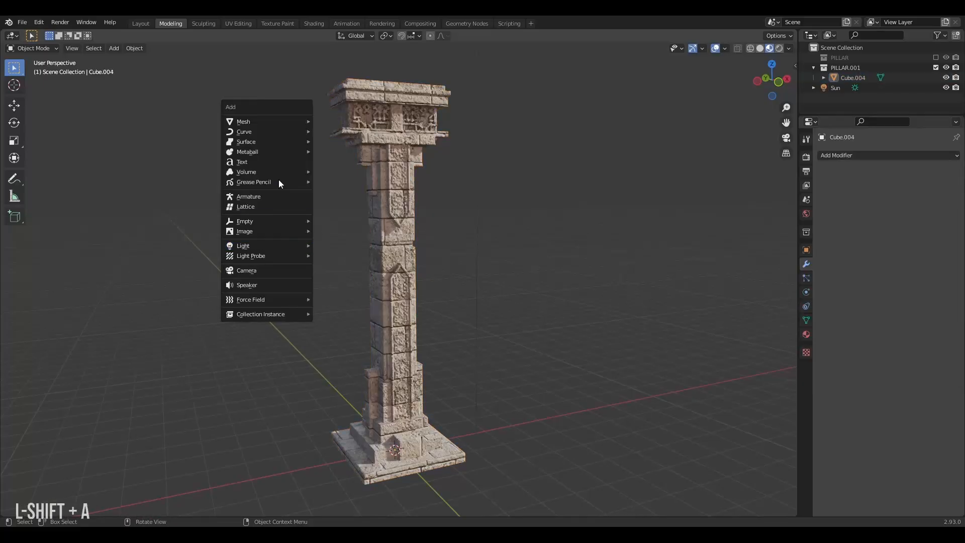
left_click(347, 131)
key("g")
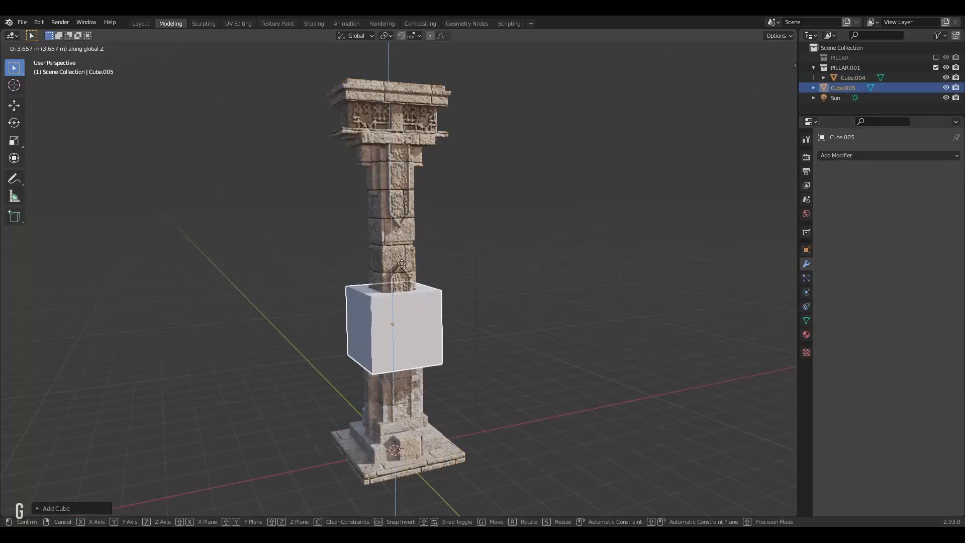
left_click(394, 256)
key("g")
key("shift+z")
left_click(609, 227)
Subdivide and rotate the cube into a rough rock shape.
key("Tab")
right_click(529, 236)
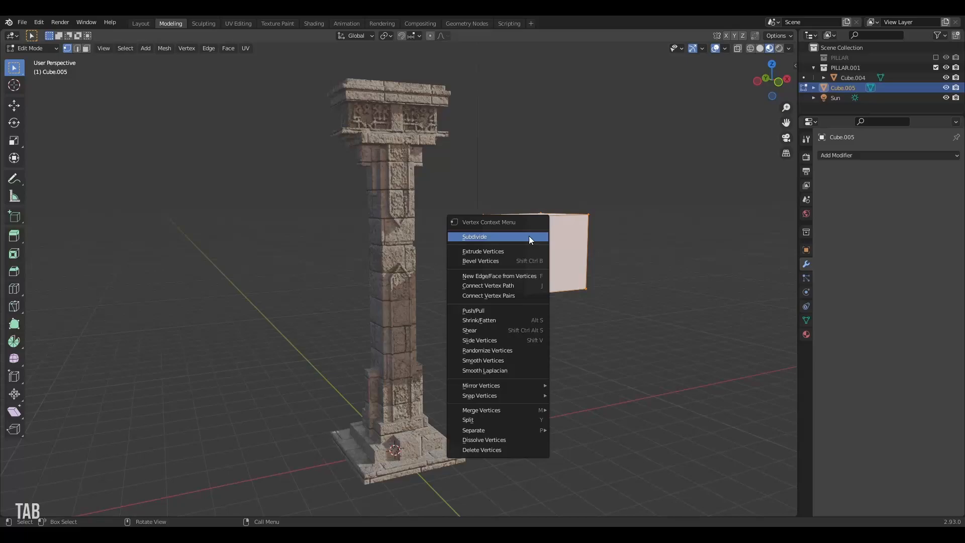
left_click(528, 236)
key("r")
left_click(504, 250)
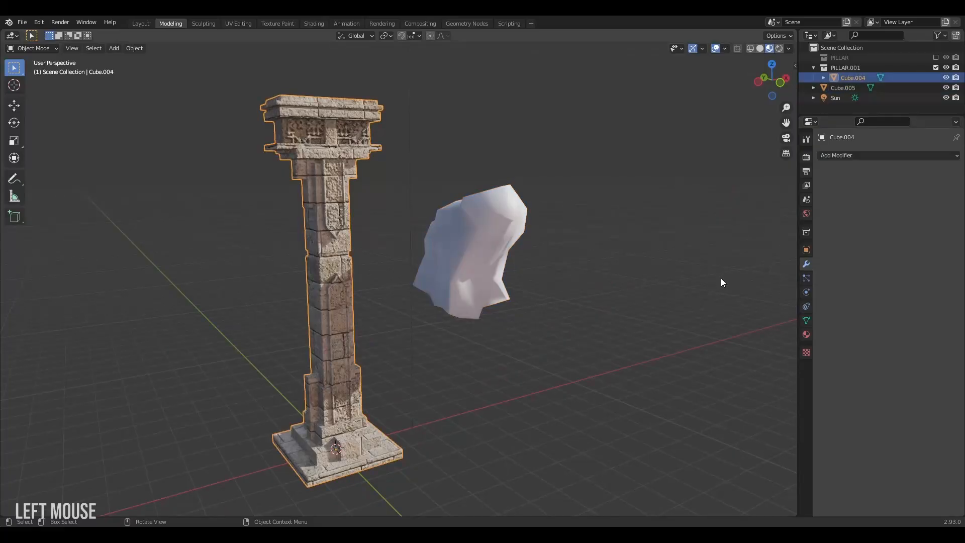
Give the pillar a Boolean Difference modifier using Cube.005 as the cutter.
left_click(863, 154)
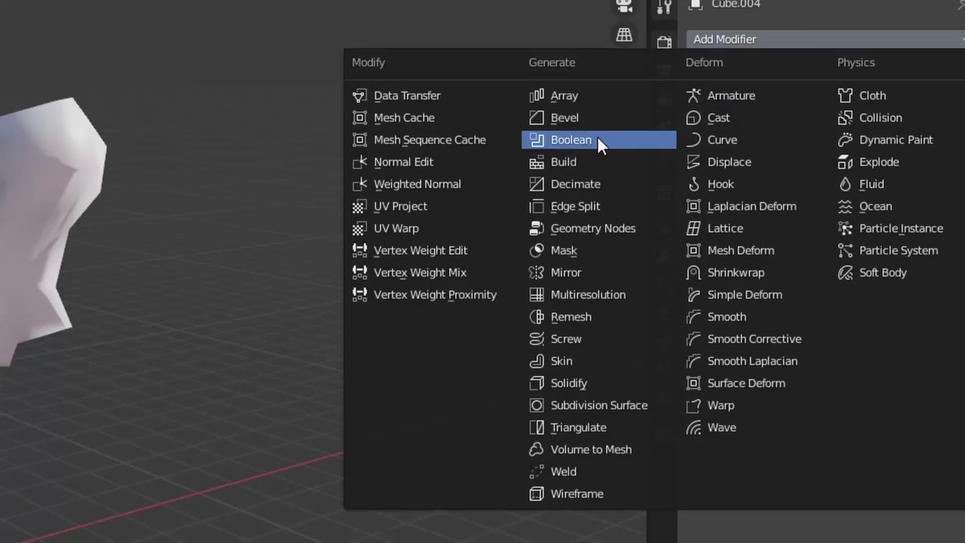
left_click(598, 140)
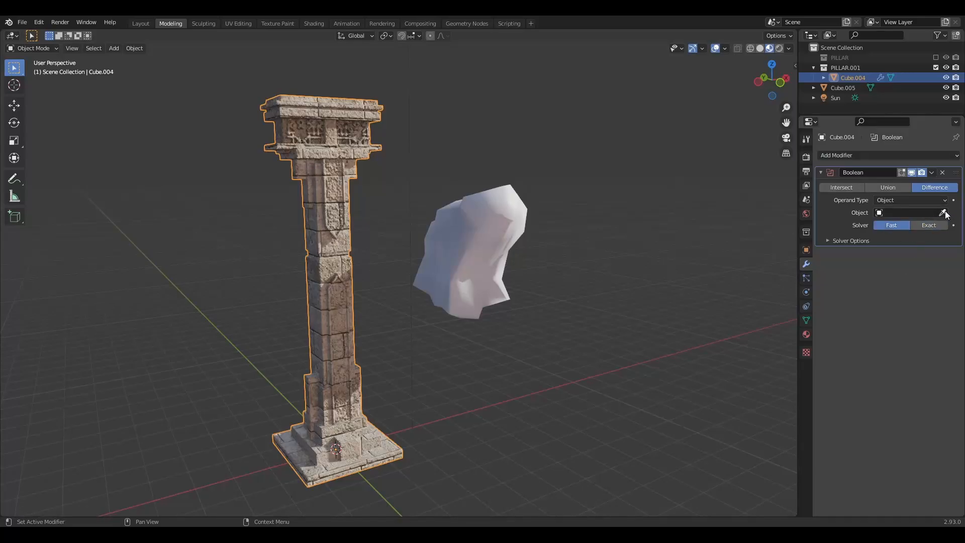
left_click(513, 238)
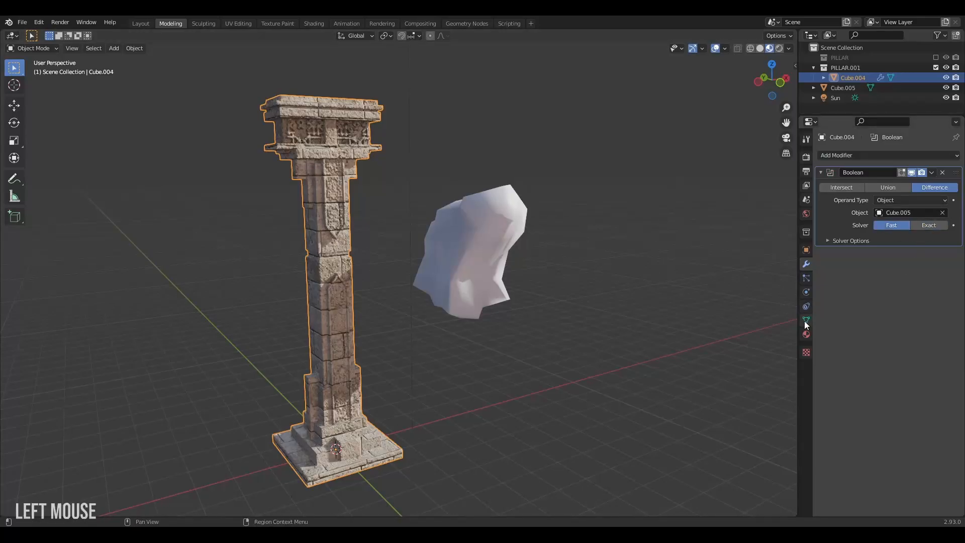
Slide the cutter sideways into the pillar and display it as Bounds only.
left_click(913, 476)
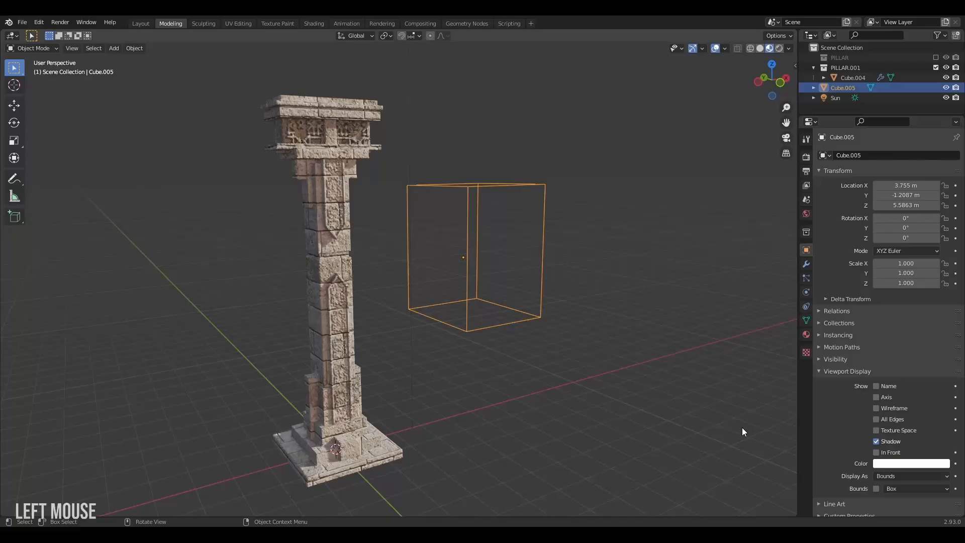
key("g")
key("x")
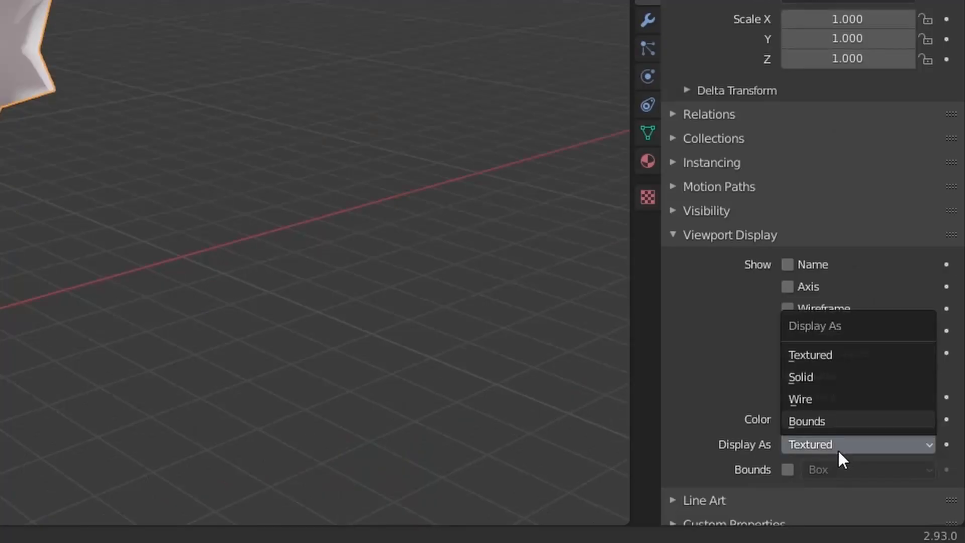
left_click(836, 424)
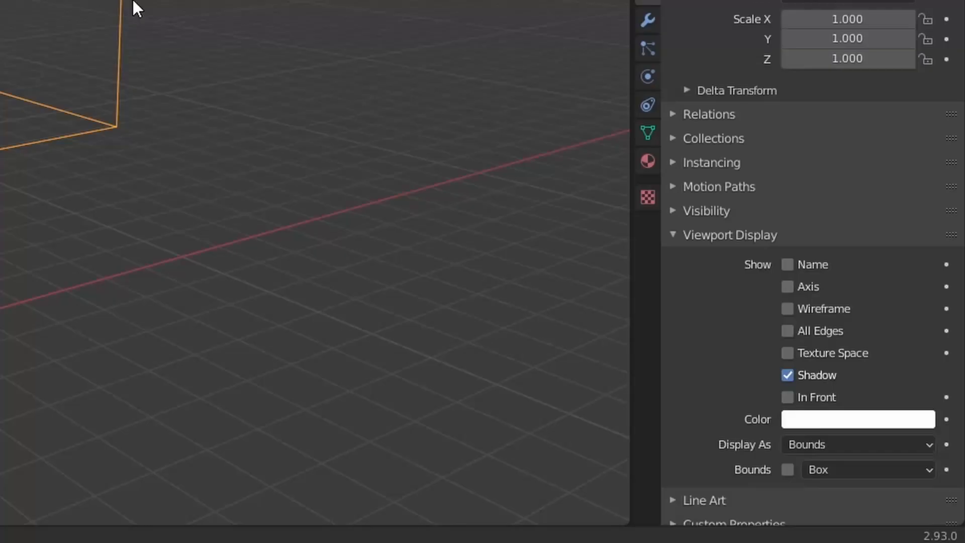
scroll(428, 278, "up", 3)
mouse_move(429, 278)
middle_mouse_down()
mouse_move(450, 259)
mouse_move(460, 327)
middle_mouse_up()
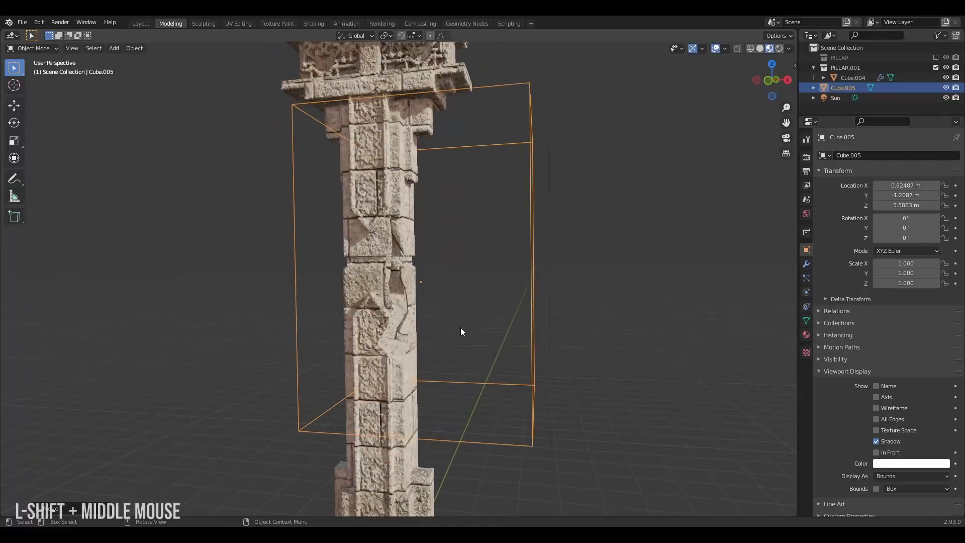
Duplicate the cutter chunks higher up the pillar so the capital is bitten away.
key("Tab")
key("shift+d")
key("z")
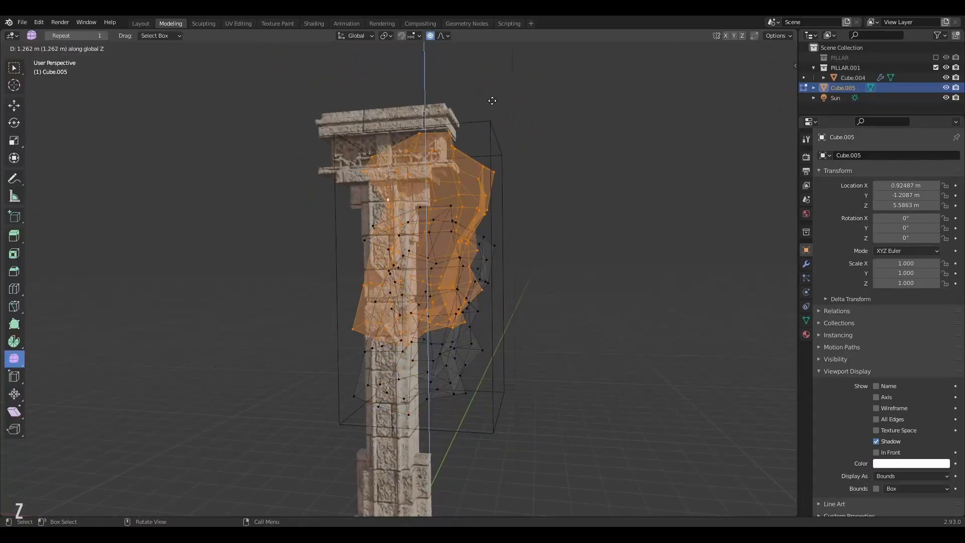
left_click(491, 72)
mouse_move(491, 114)
middle_mouse_down()
mouse_move(489, 304)
mouse_move(554, 214)
mouse_move(435, 211)
mouse_move(412, 259)
mouse_move(333, 256)
mouse_move(412, 231)
mouse_move(425, 300)
mouse_move(472, 285)
mouse_move(411, 341)
mouse_move(357, 289)
mouse_move(400, 248)
mouse_move(385, 253)
mouse_move(465, 233)
mouse_move(376, 256)
middle_mouse_up()
key("shift+z")
left_click(484, 304)
key("Tab")
scroll(382, 250, "up", 2)
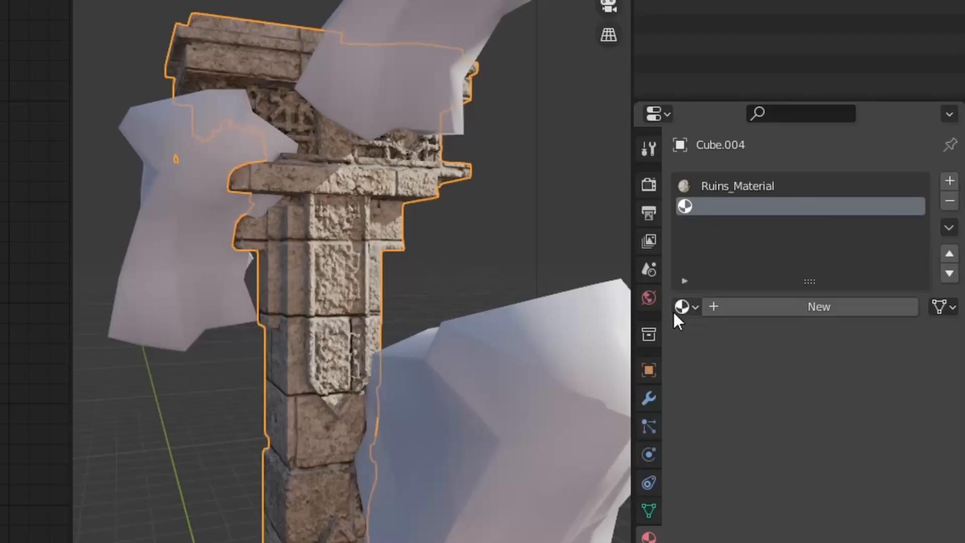
Fill the pillar's second slot with a copy of the ruins material as Stone_Material.
left_click(757, 432)
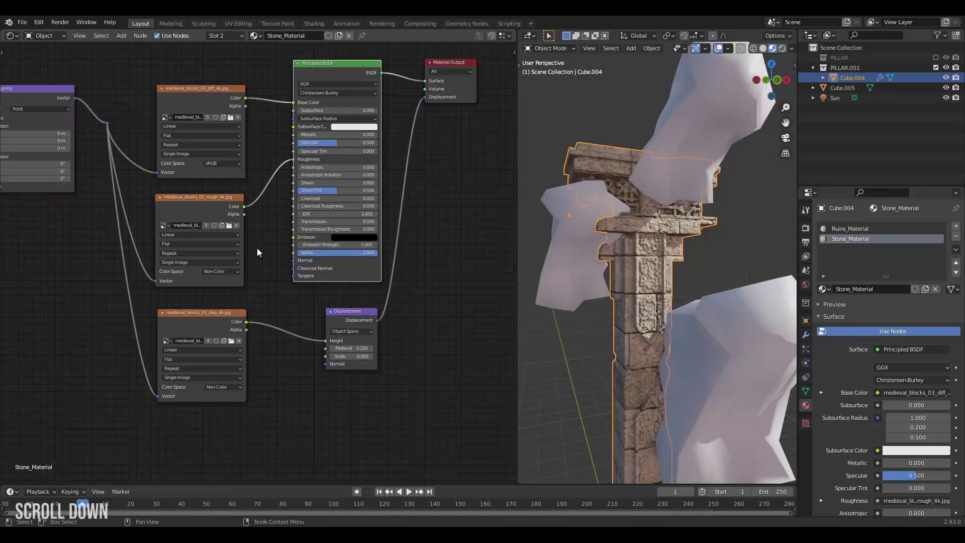
scroll(255, 252, "down", 3)
middle_click_drag(254, 252, 488, 268)
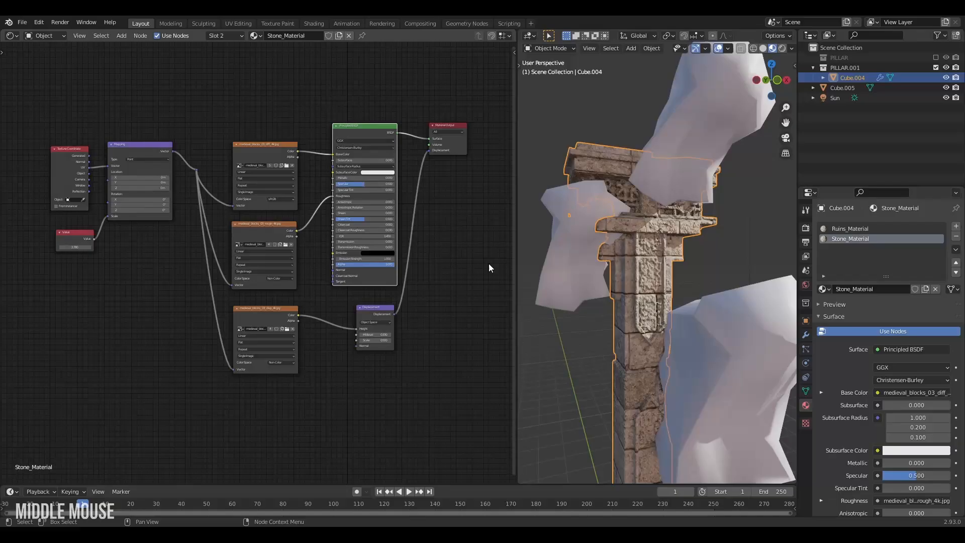
Assign Stone_Material to the rock cutter so the broken capital shows textured stone.
left_click(581, 266)
left_click(822, 269)
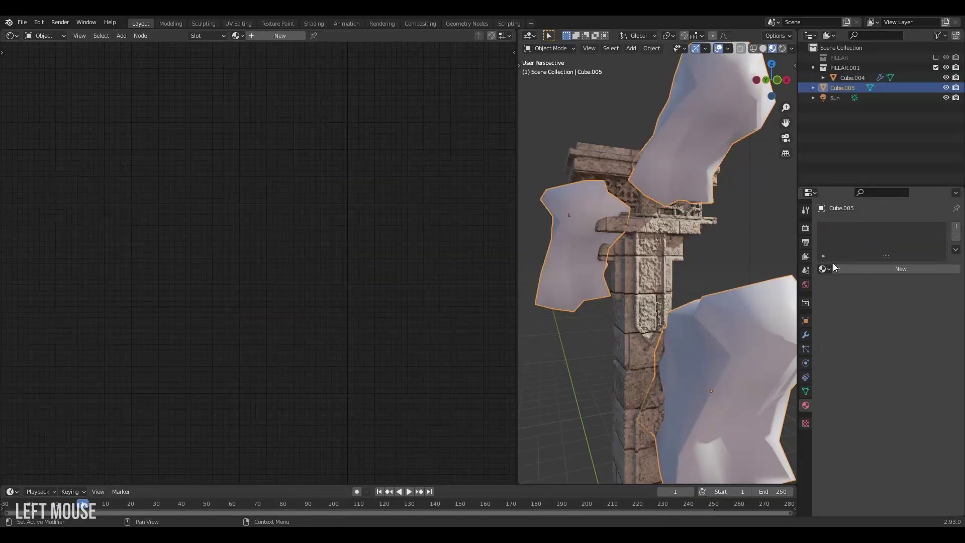
left_click(822, 270)
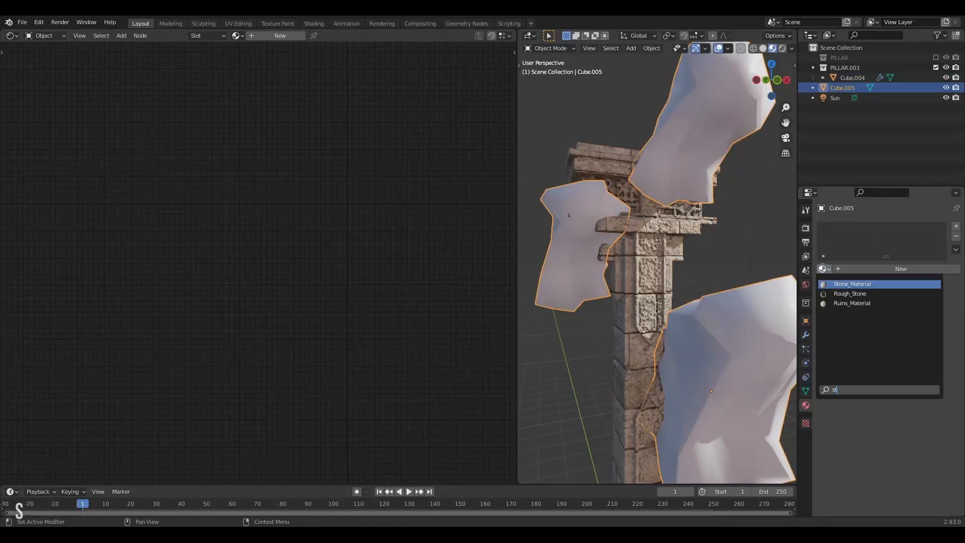
left_click(852, 284)
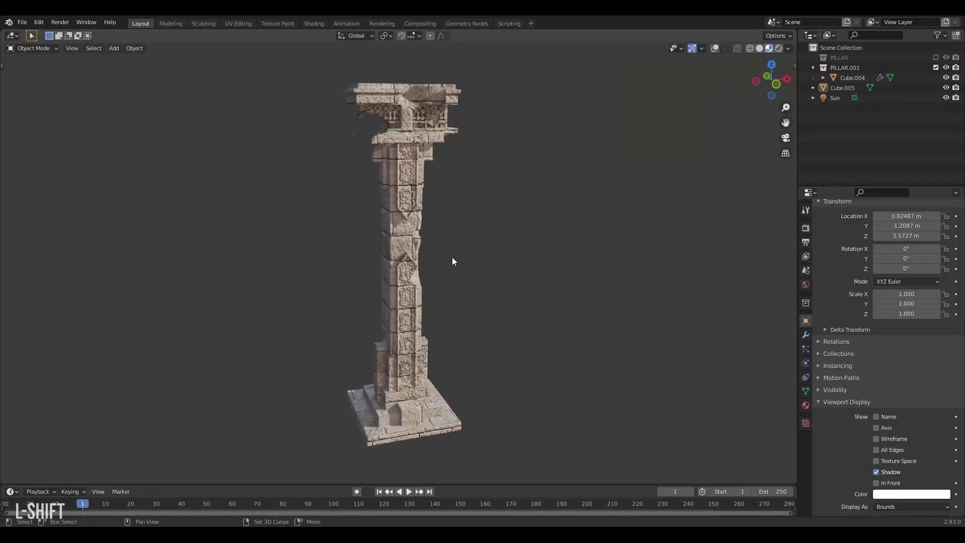
Move Cube.005 into the PILLAR.001 collection in the Outliner.
middle_click_drag(451, 257, 460, 242)
left_click(714, 47)
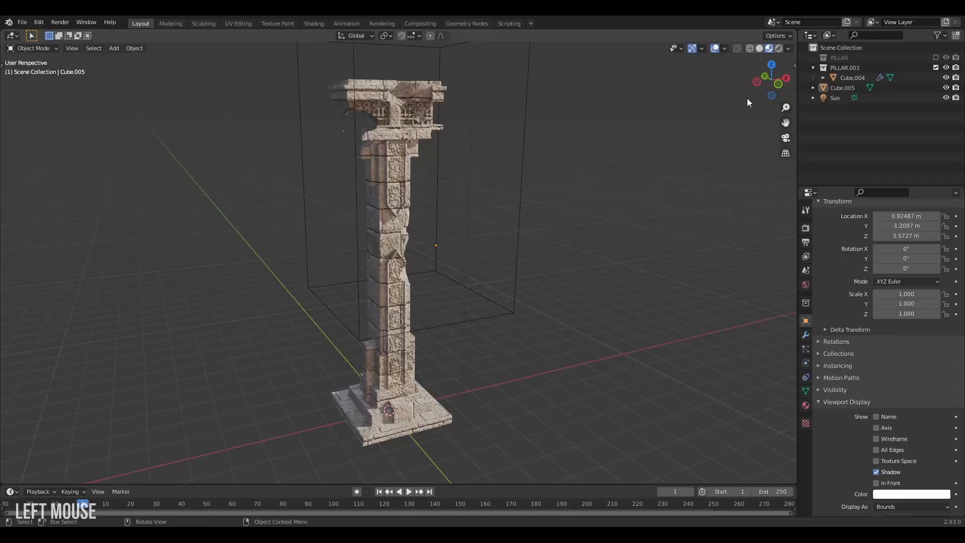
left_click(842, 87)
left_click(844, 85)
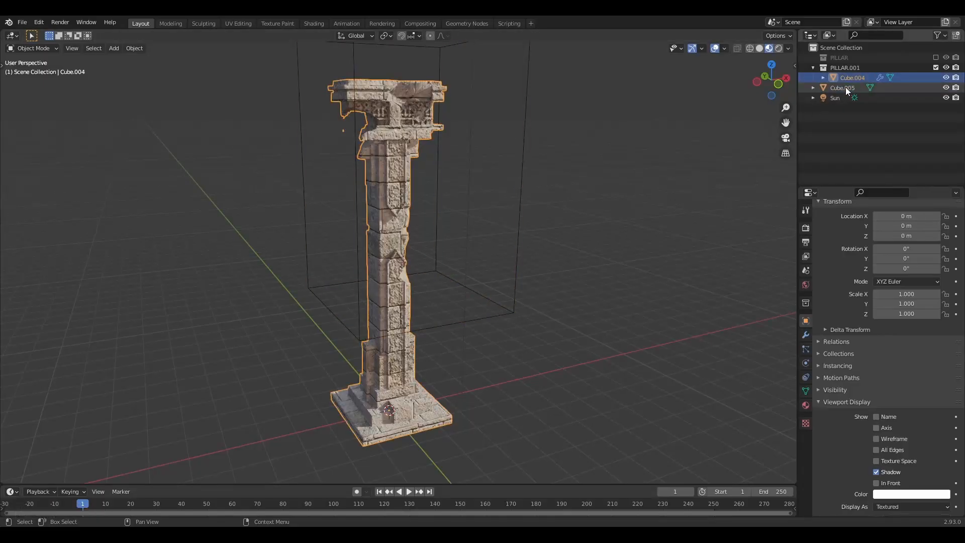
left_click(848, 88)
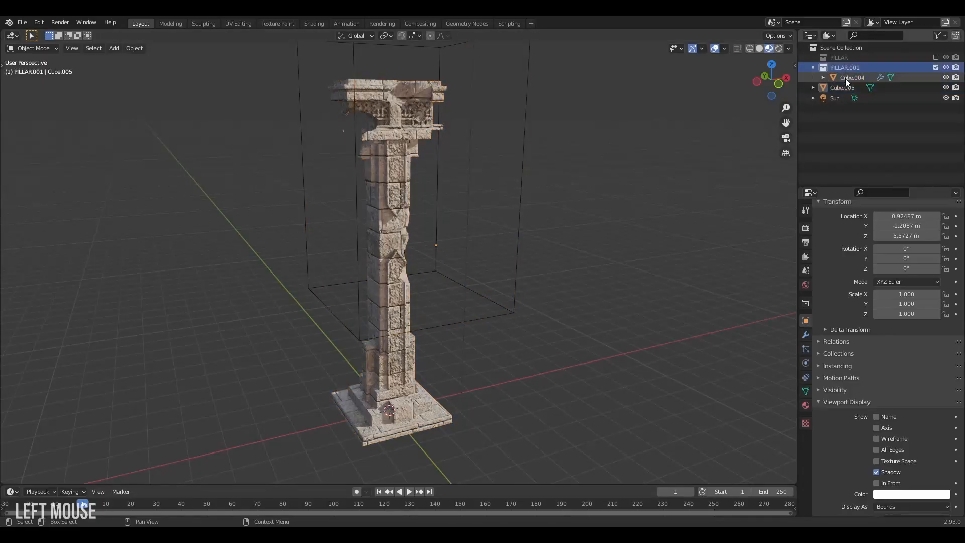
mouse_move(845, 87)
left_mouse_down()
mouse_move(847, 71)
mouse_move(933, 67)
left_mouse_up()
Duplicate the PILLAR.001 collection and go to Preferences to find the Cell Fracture add-on.
right_click(868, 67)
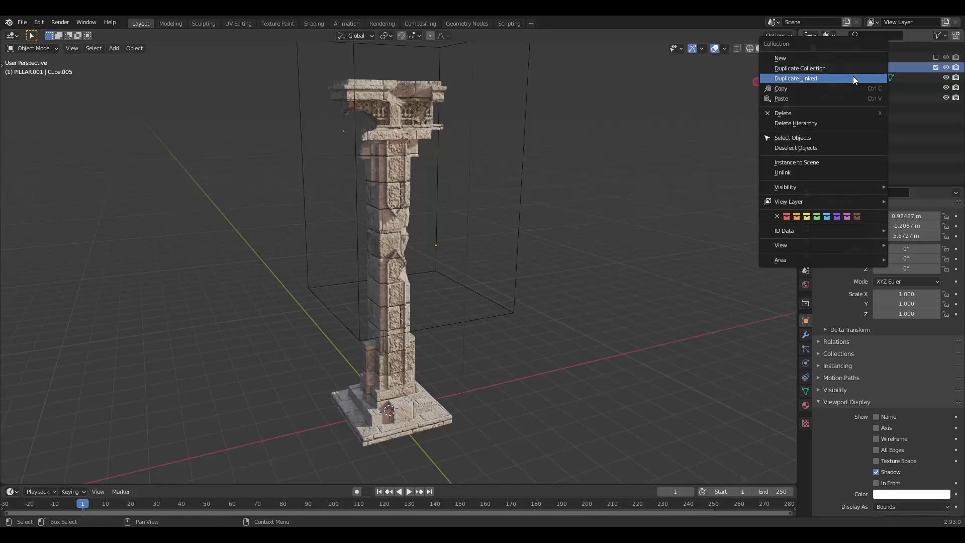
left_click(823, 70)
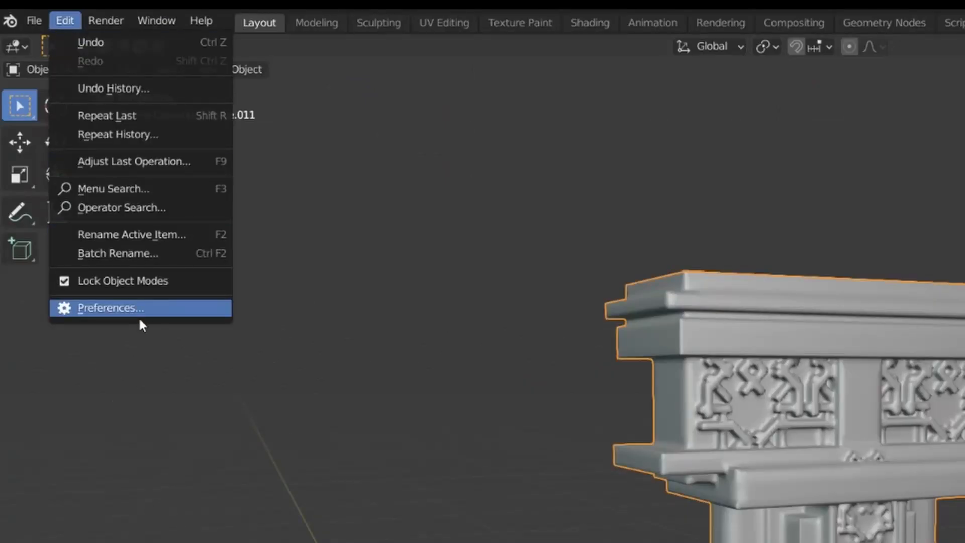
left_click(110, 308)
type("ce")
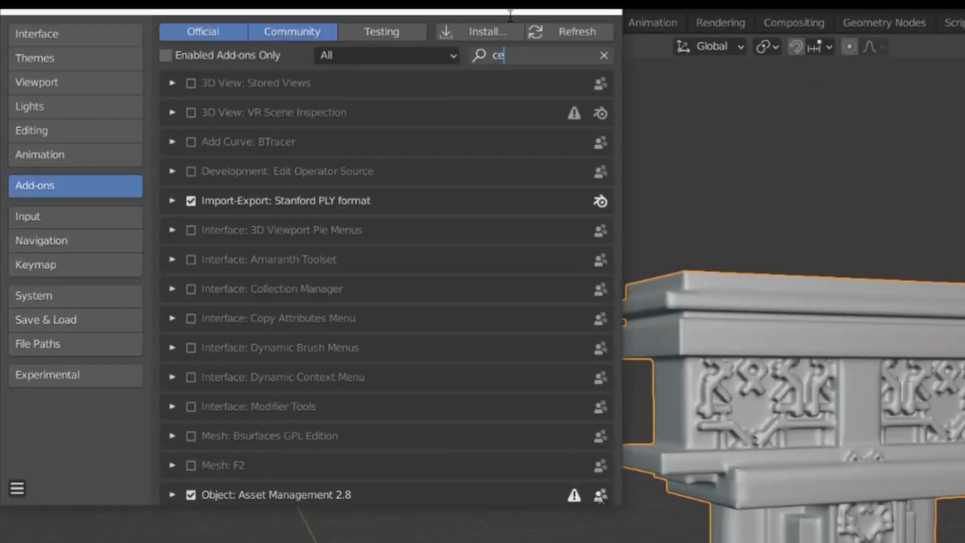
type("l")
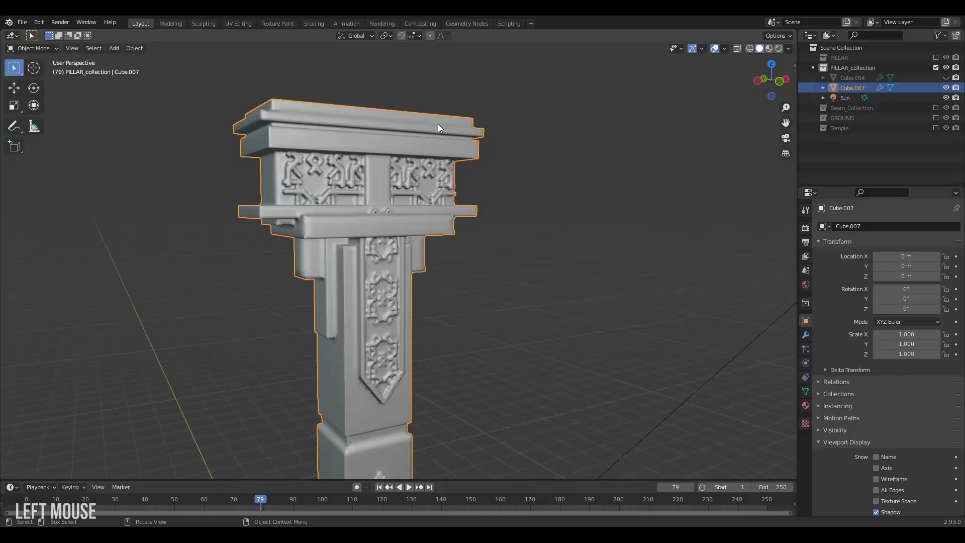
Run Cell Fracture on Cube.007 with default settings, splitting it into many cell pieces.
left_click(433, 158)
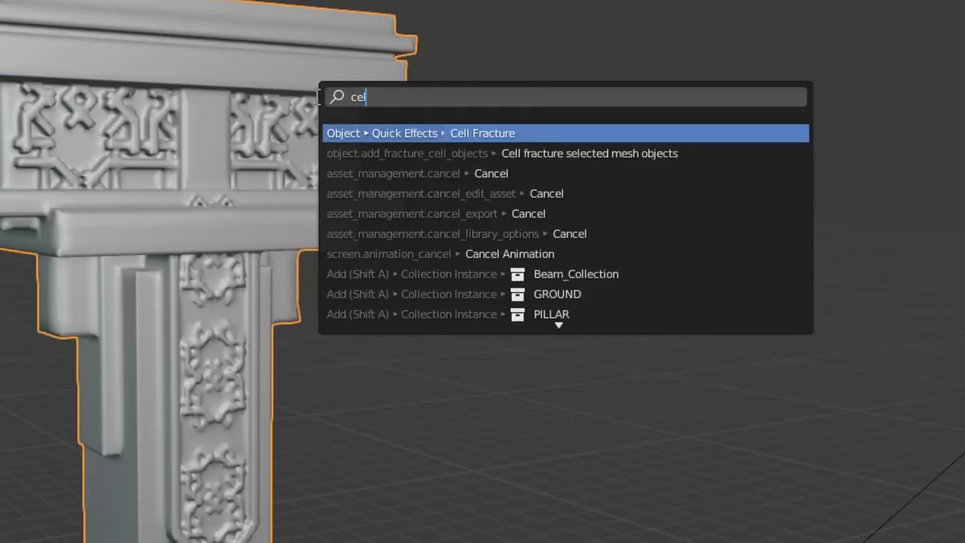
type("l")
left_click(482, 133)
left_click_drag(516, 179, 656, 148)
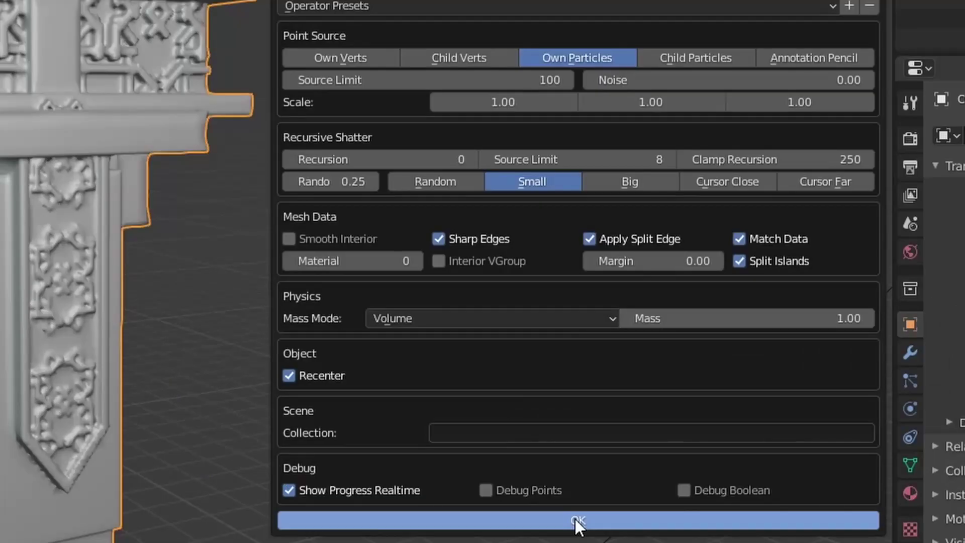
left_click(575, 519)
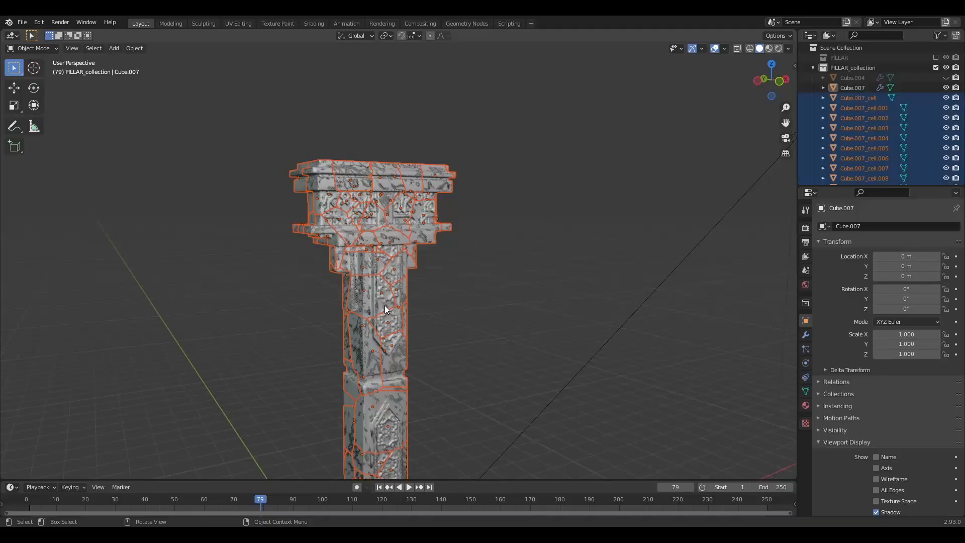
Shift the intact Cube.007 along X beside the fractured copy and preview both with stone textures.
left_click(805, 408)
scroll(421, 283, "up", 3)
scroll(445, 283, "down", 4)
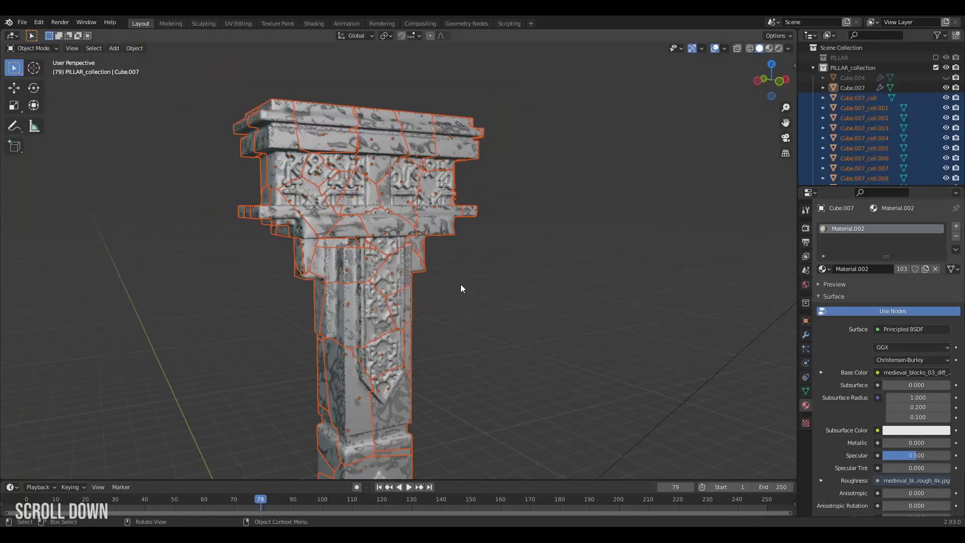
mouse_move(460, 284)
middle_mouse_down()
mouse_move(564, 296)
mouse_move(498, 291)
middle_mouse_up()
left_click(467, 220)
key("g")
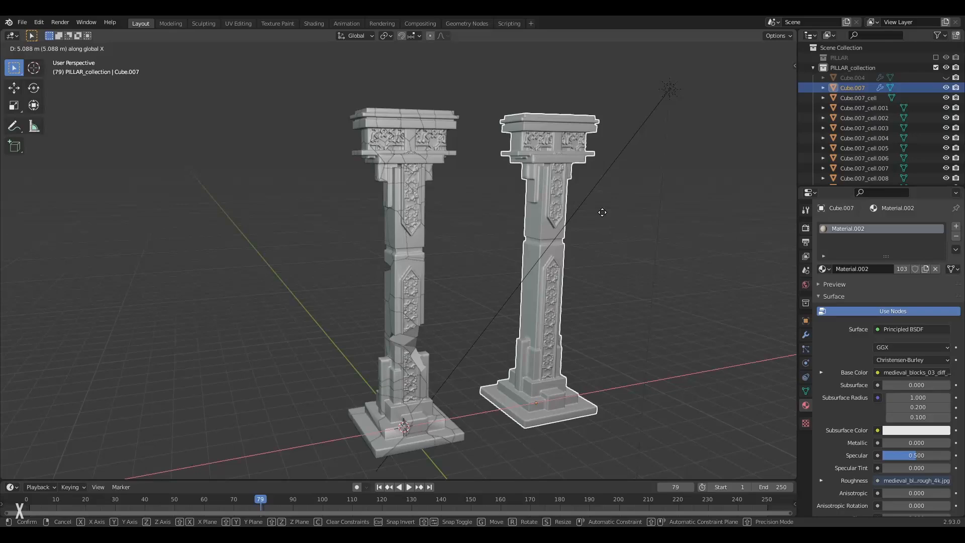
left_click(556, 235)
mouse_move(555, 235)
middle_mouse_down("shift")
mouse_move(356, 264)
mouse_move(429, 301)
mouse_move(538, 303)
mouse_move(415, 300)
mouse_move(506, 306)
mouse_move(443, 318)
mouse_move(455, 352)
mouse_move(506, 381)
mouse_move(484, 353)
mouse_move(585, 283)
mouse_move(521, 279)
mouse_move(490, 293)
mouse_move(461, 290)
mouse_move(459, 321)
mouse_move(439, 283)
mouse_move(469, 264)
mouse_move(457, 265)
mouse_move(463, 250)
mouse_move(471, 290)
mouse_move(377, 272)
middle_mouse_up("shift")
key("z")
left_click(538, 280)
scroll(458, 281, "up", 3)
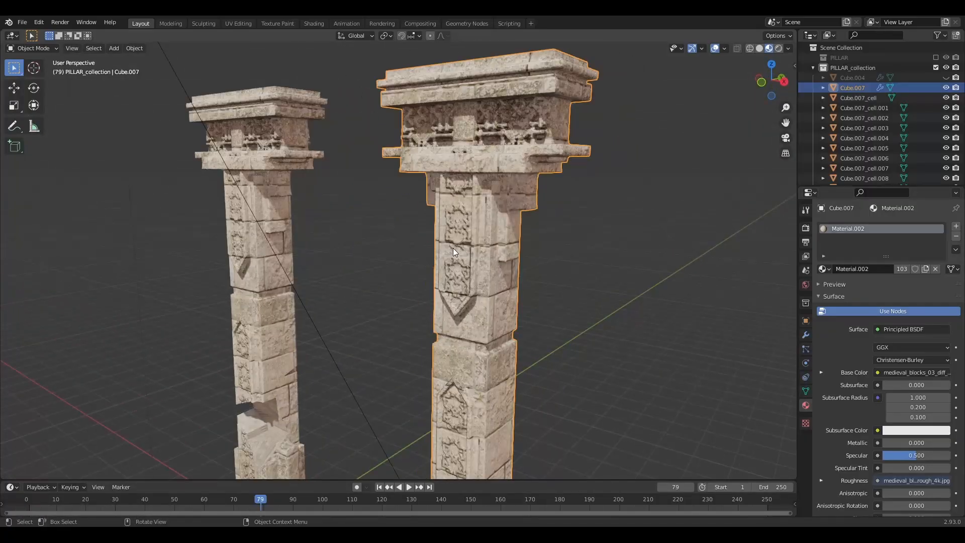
Box-select all fractured pieces of the left pillar in front ortho wireframe.
middle_click_drag(453, 248, 460, 260, "shift")
key("KP_1")
key("shift+z")
left_click_drag(312, 75, 479, 401)
scroll(420, 203, "up", 2)
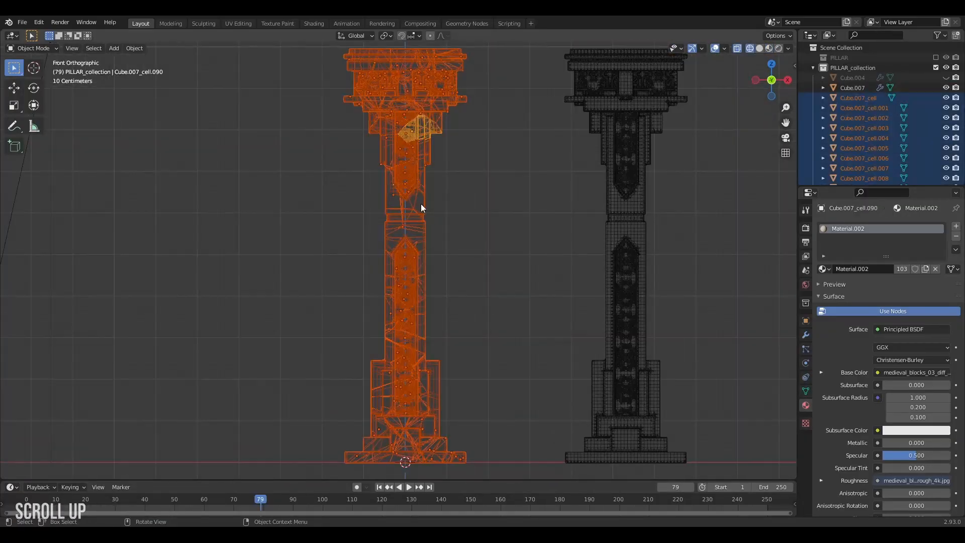
middle_click_drag(403, 138, 407, 113, "shift")
left_click(134, 48)
mouse_move(113, 296)
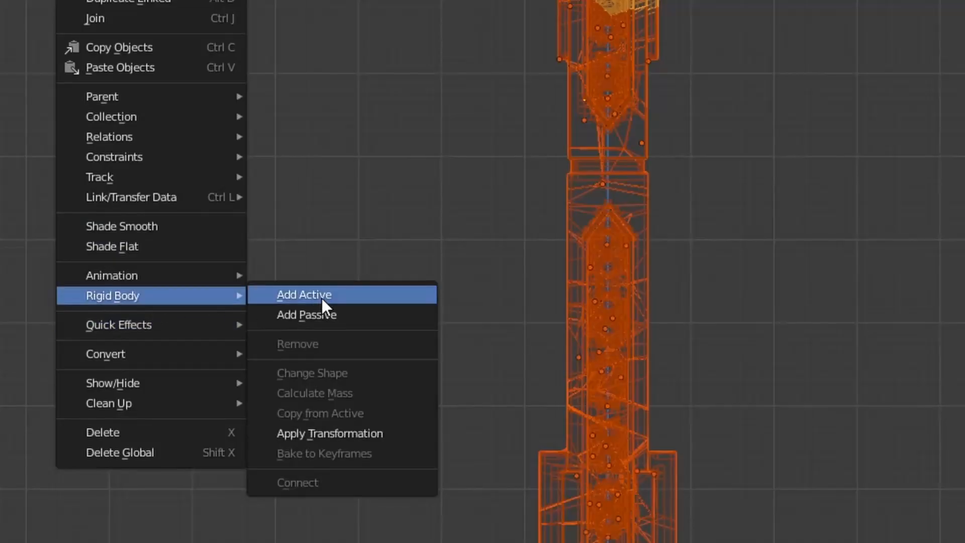
Make the pieces active rigid bodies and add a ground plane scaled to about 13.3.
left_click(321, 296)
key("shift+a")
key("s")
left_click(725, 371)
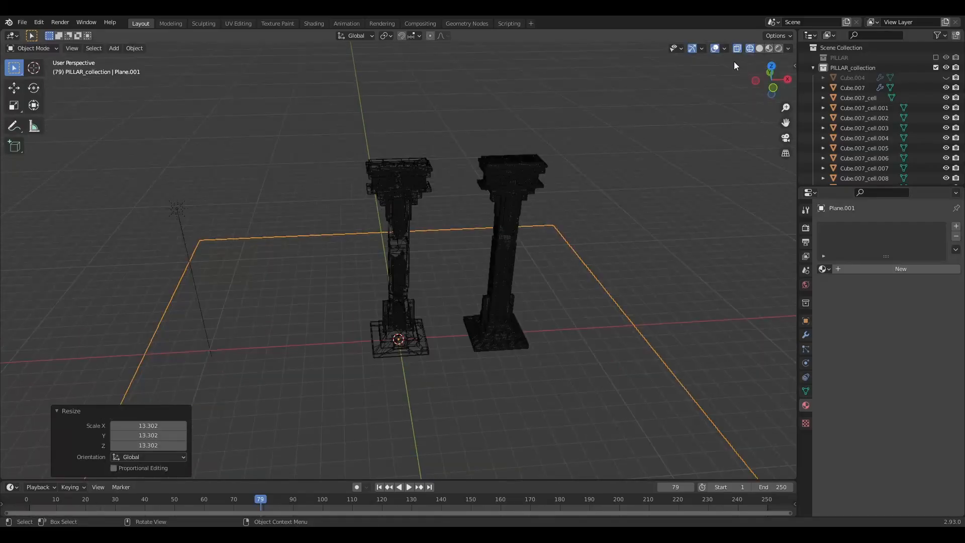
left_click(757, 48)
Make the ground plane a passive rigid body and play the collapse from frame 1.
left_click(134, 47)
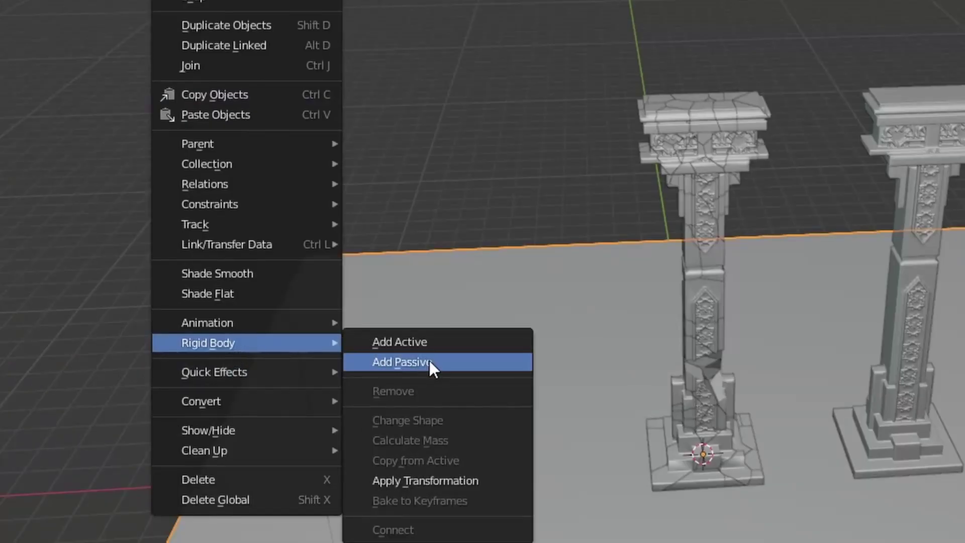
left_click(429, 360)
middle_click_drag(647, 416, 404, 419)
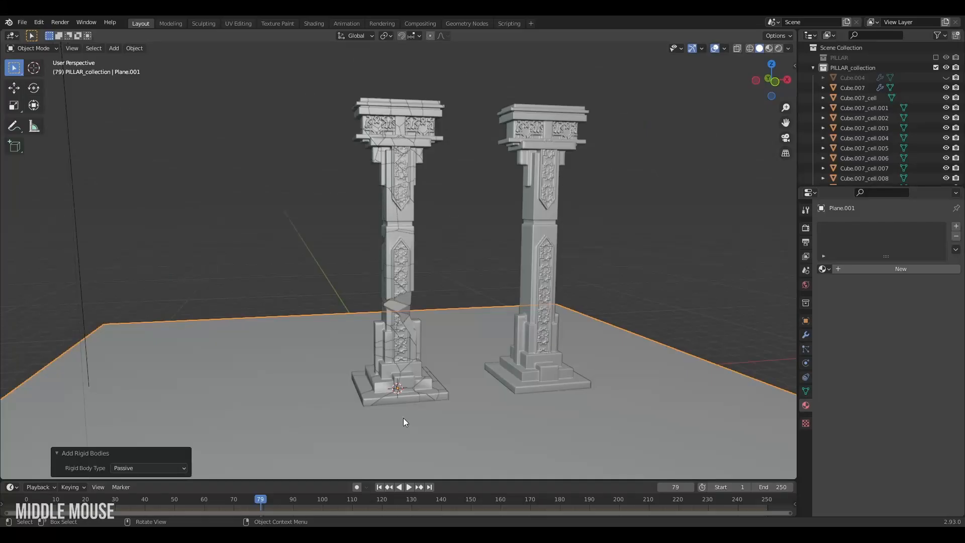
left_click(379, 486)
left_click(410, 486)
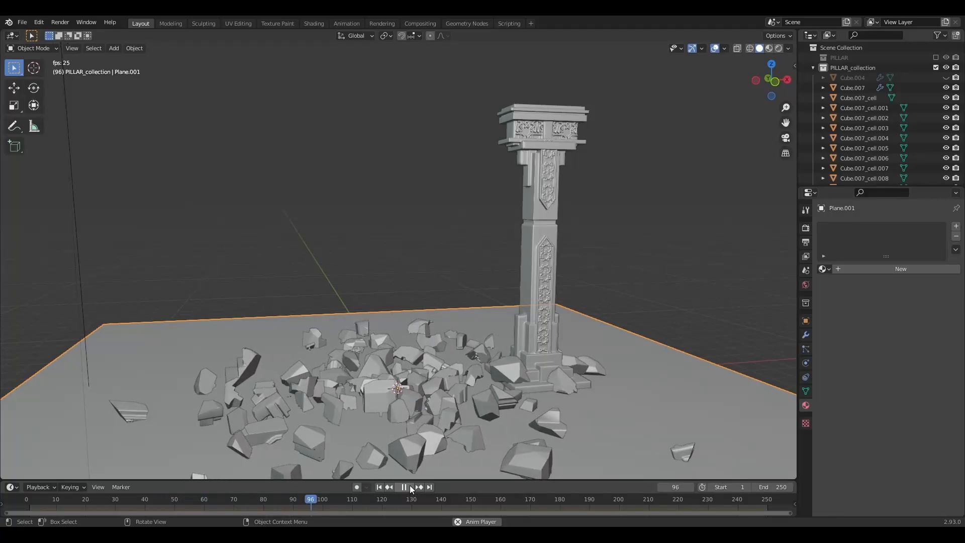
Stop playback and scrub the timeline back to frame 0 with both pillars intact.
left_click(410, 487)
mouse_move(411, 452)
middle_mouse_down("shift")
mouse_move(424, 376)
mouse_move(425, 396)
middle_mouse_up("shift")
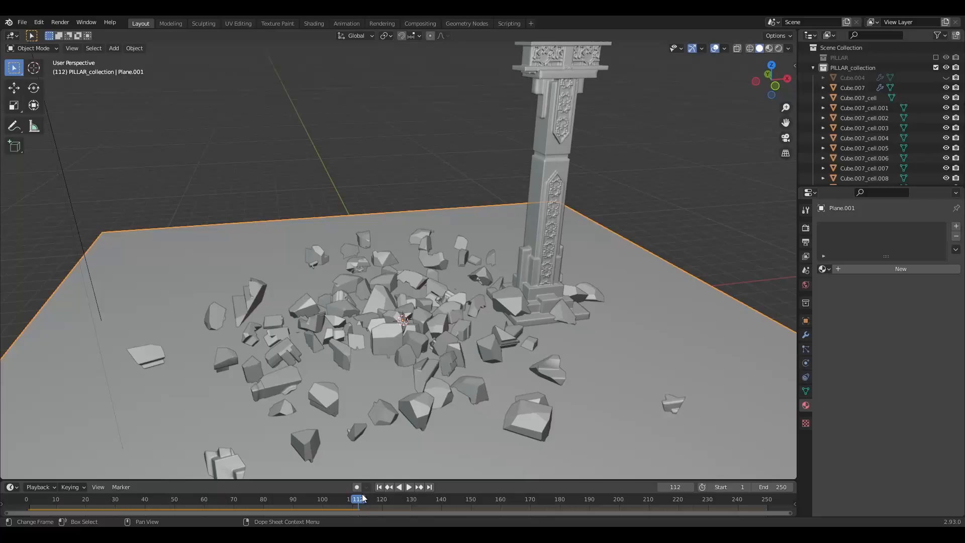
left_click_drag(356, 501, 27, 501)
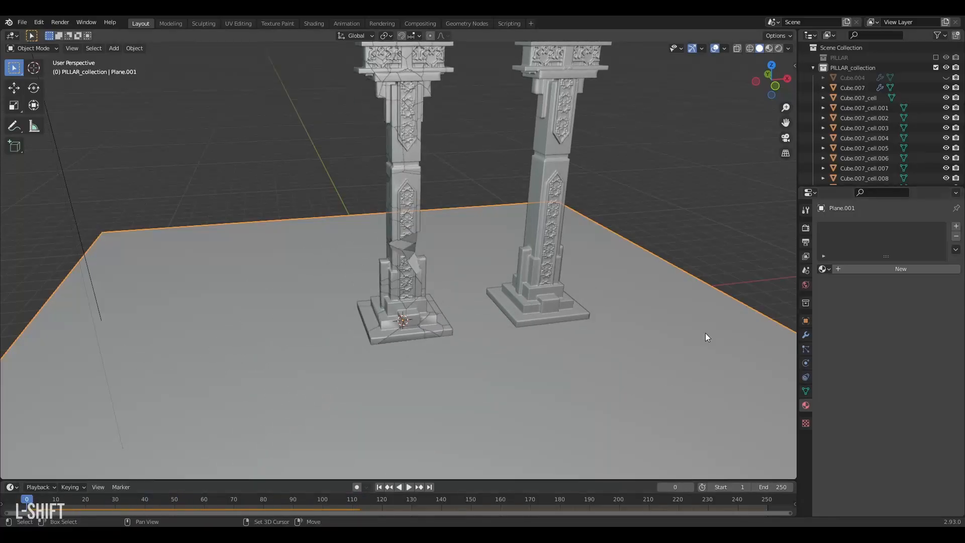
mouse_move(705, 333)
middle_mouse_down("shift")
mouse_move(643, 397)
mouse_move(440, 266)
mouse_move(487, 432)
middle_mouse_up("shift")
Box-select the lower fractured pieces of the pillar from the front in wireframe.
key("KP_1")
left_click_drag(486, 433, 431, 187)
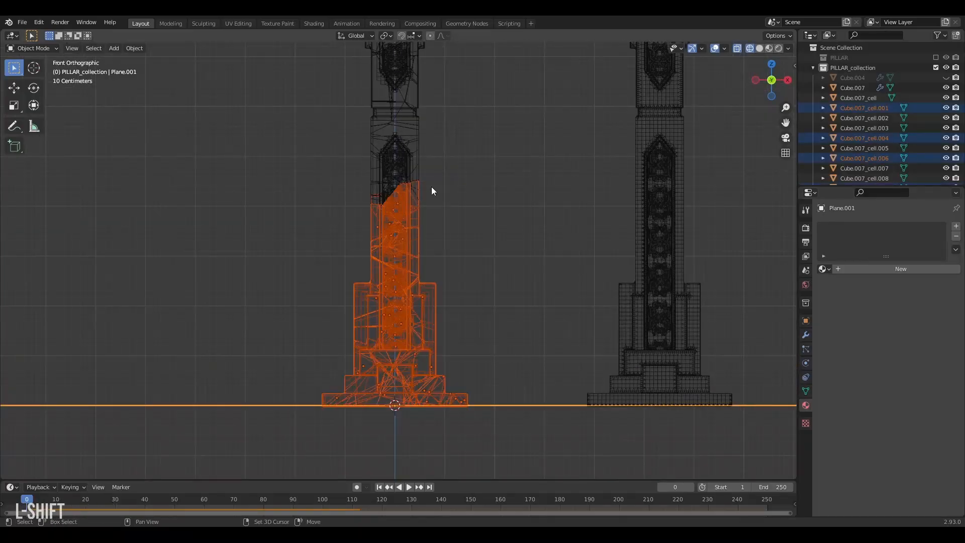
left_click(401, 134, "shift")
scroll(430, 226, "down", 3)
mouse_move(459, 255)
middle_mouse_down("shift")
mouse_move(416, 201)
mouse_move(563, 209)
mouse_move(350, 177)
mouse_move(531, 236)
middle_mouse_up("shift")
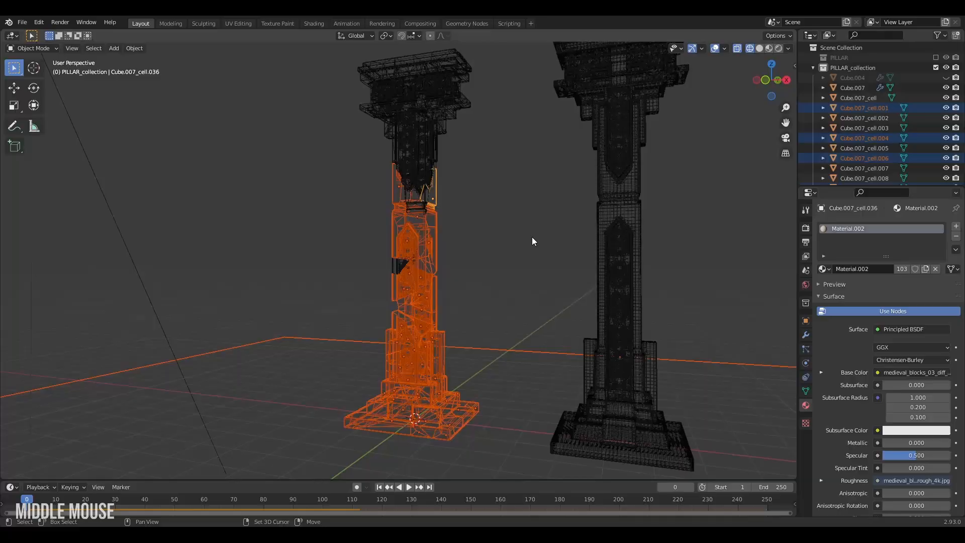
left_click_drag(453, 245, 405, 218, "shift")
middle_click_drag(422, 241, 497, 281, "alt")
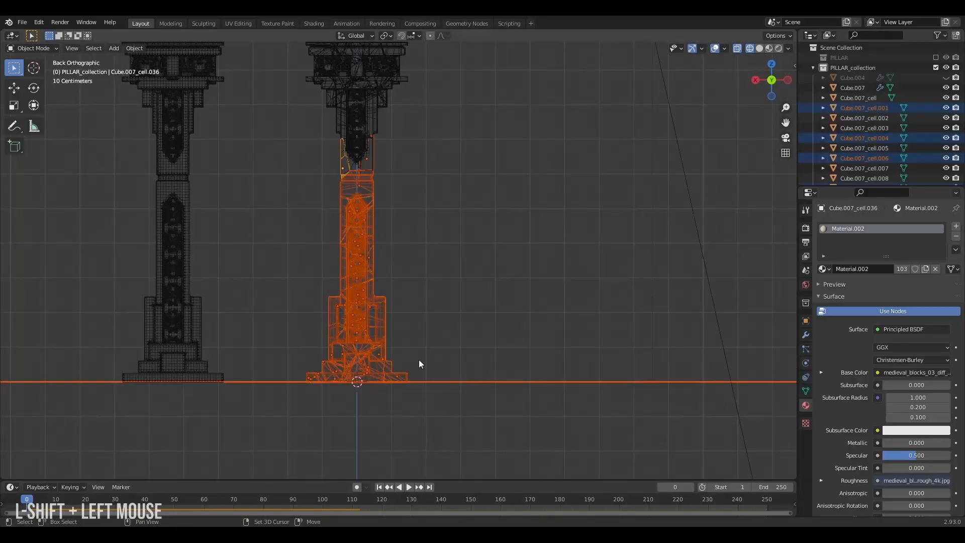
Make the lower pieces passive rigid bodies and show their Physics properties.
left_click(135, 48)
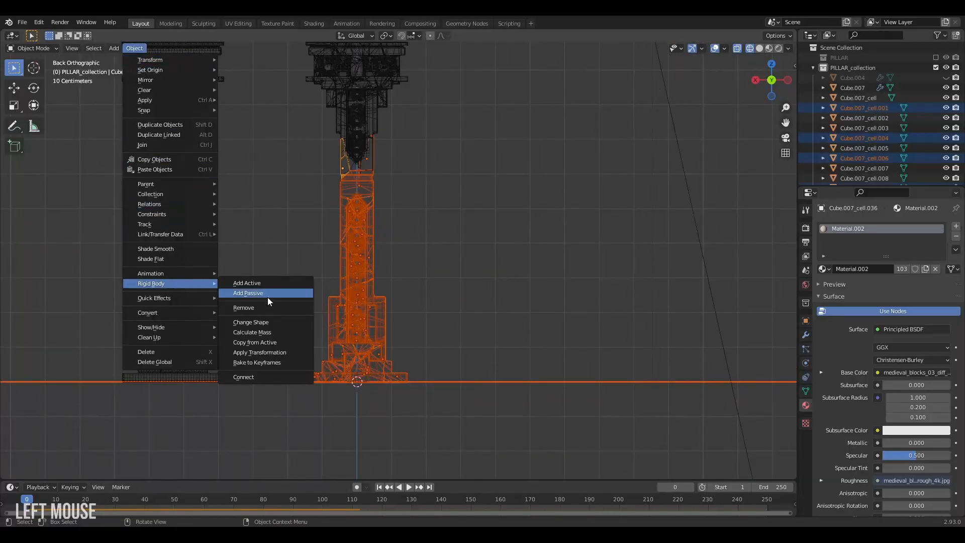
left_click(268, 295)
middle_click_drag(611, 163, 467, 196, "alt")
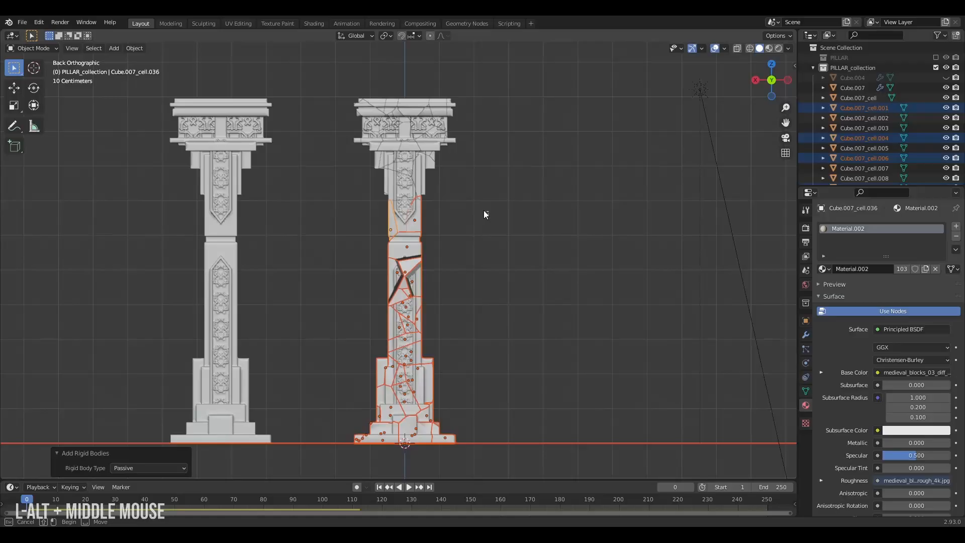
left_click_drag(483, 210, 345, 70)
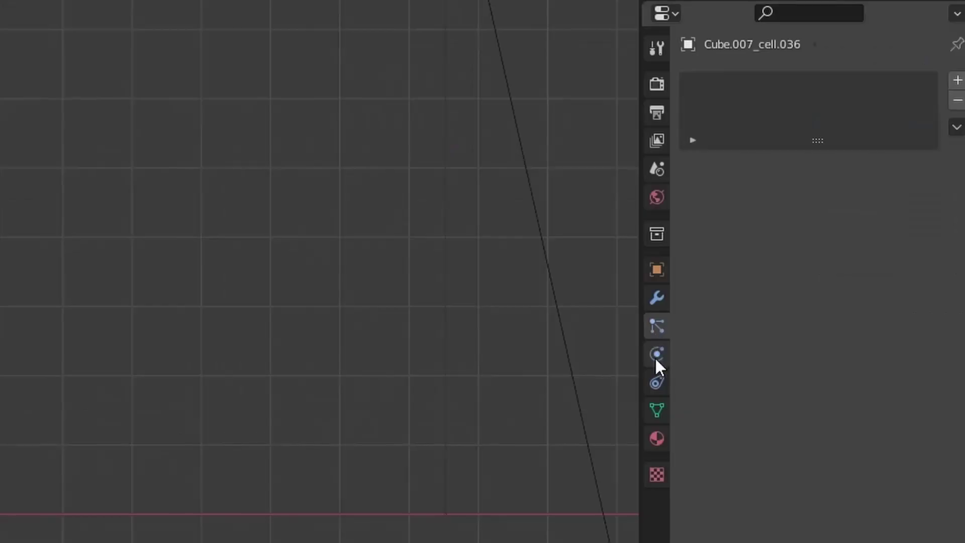
left_click(654, 356)
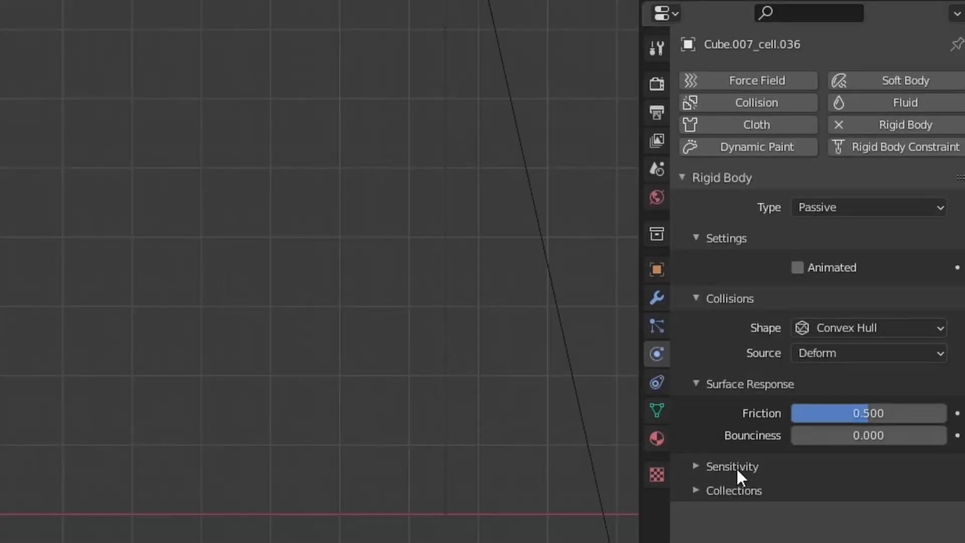
Set the passive pieces' friction to 10 and replay so only the upper pillar crumbles.
double_click(857, 416)
type("10.000")
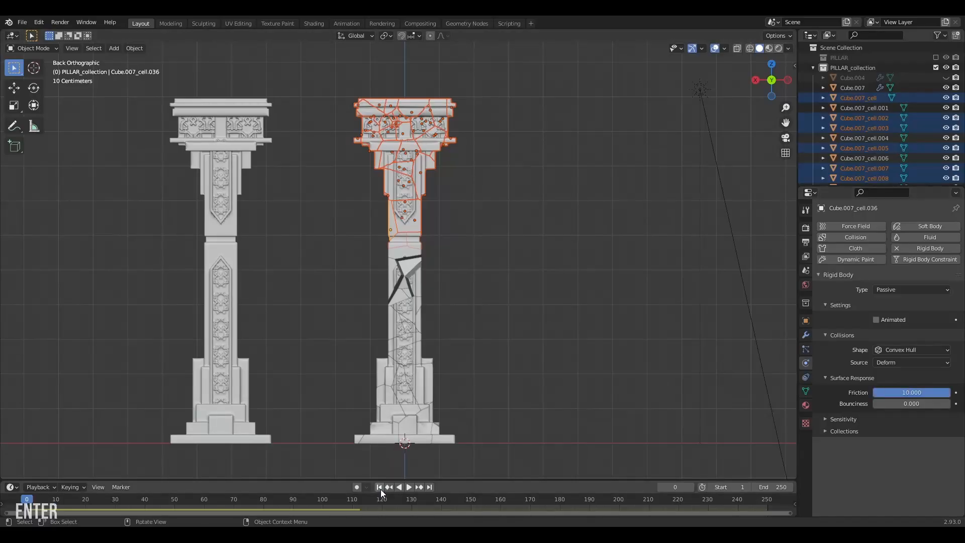
left_click(406, 486)
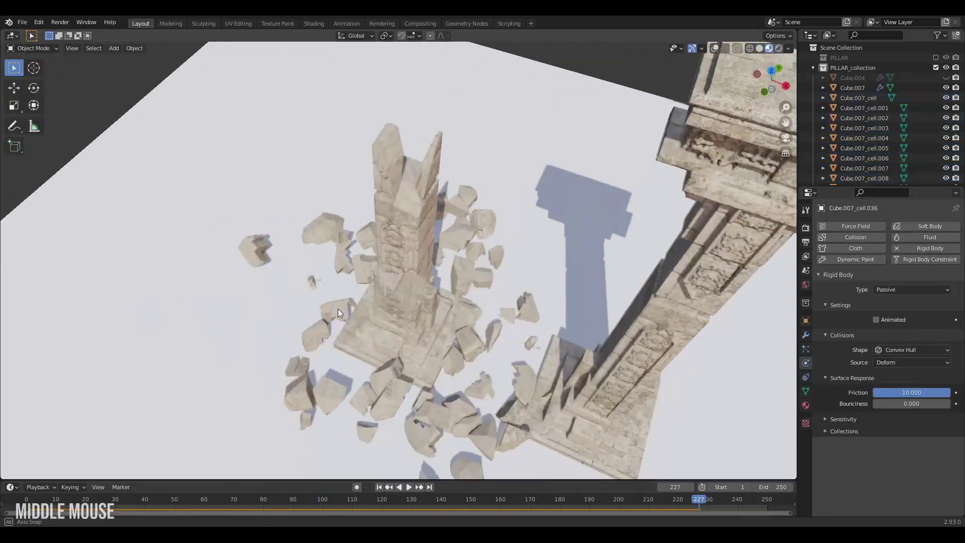
Orbit close around the rubble and cracked interior, then rewind to frame 1.
mouse_move(338, 309)
middle_mouse_down()
mouse_move(408, 252)
mouse_move(486, 227)
mouse_move(593, 232)
middle_mouse_up()
scroll(422, 261, "down", 3)
mouse_move(422, 261)
middle_mouse_down()
mouse_move(559, 266)
mouse_move(478, 374)
mouse_move(461, 371)
middle_mouse_up()
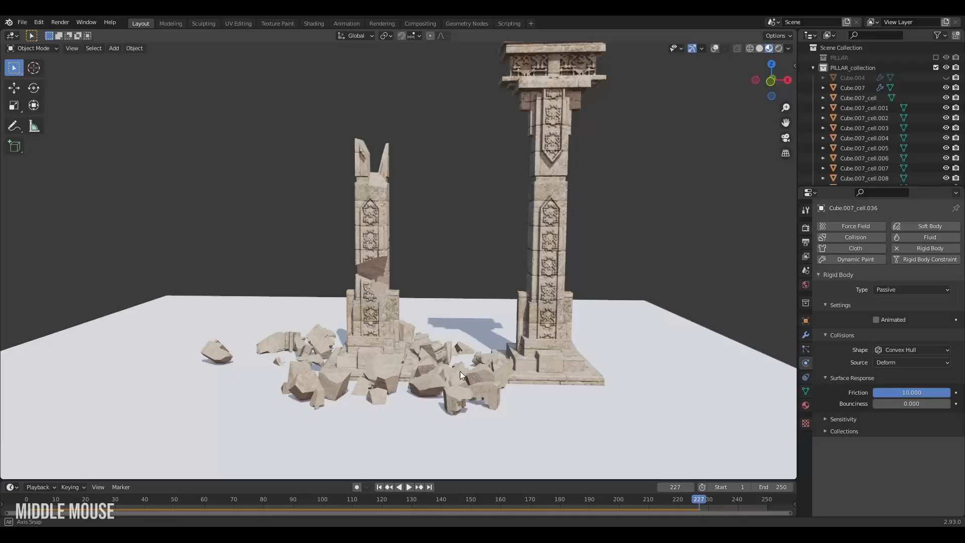
middle_click_drag(337, 341, 374, 292, "shift")
scroll(406, 262, "up", 4)
mouse_move(406, 261)
middle_mouse_down()
mouse_move(420, 249)
mouse_move(430, 149)
middle_mouse_up()
middle_click_drag(419, 242, 407, 226, "shift")
left_click(30, 499)
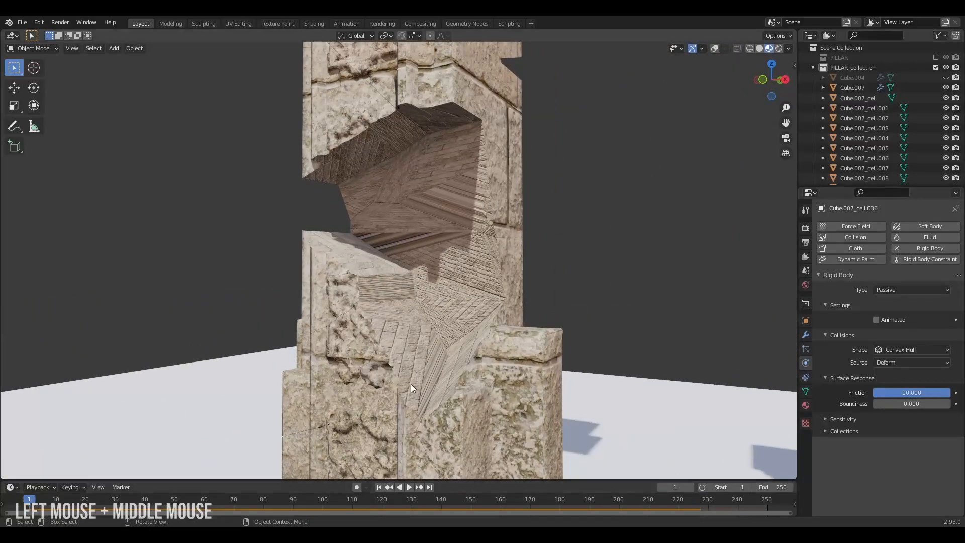
scroll(411, 384, "down", 5)
mouse_move(468, 310)
middle_mouse_down()
mouse_move(518, 325)
mouse_move(464, 301)
middle_mouse_up()
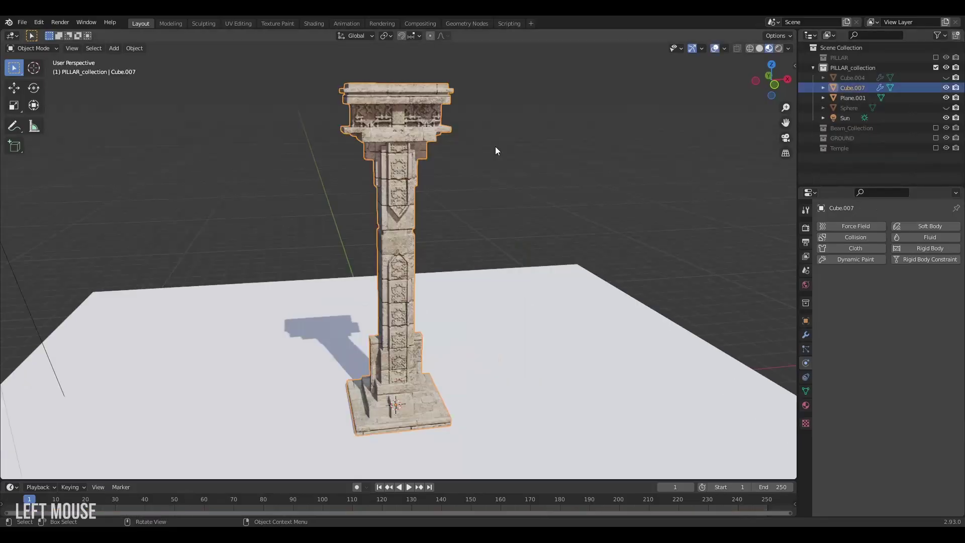
Cell Fracture the intact Cube.007 via F3 with Material 1 on the inner faces.
left_click(496, 147)
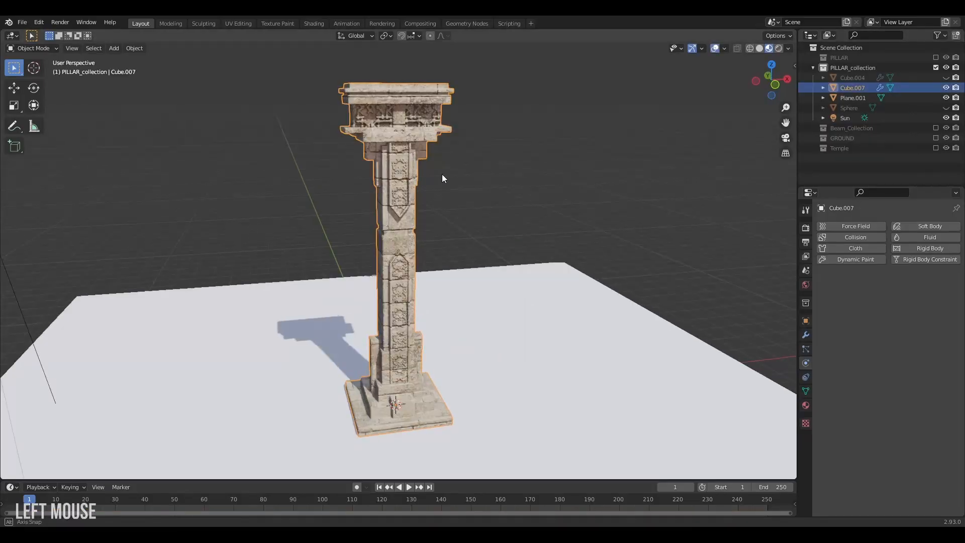
middle_click_drag(442, 174, 442, 173)
key("F3")
key("Return")
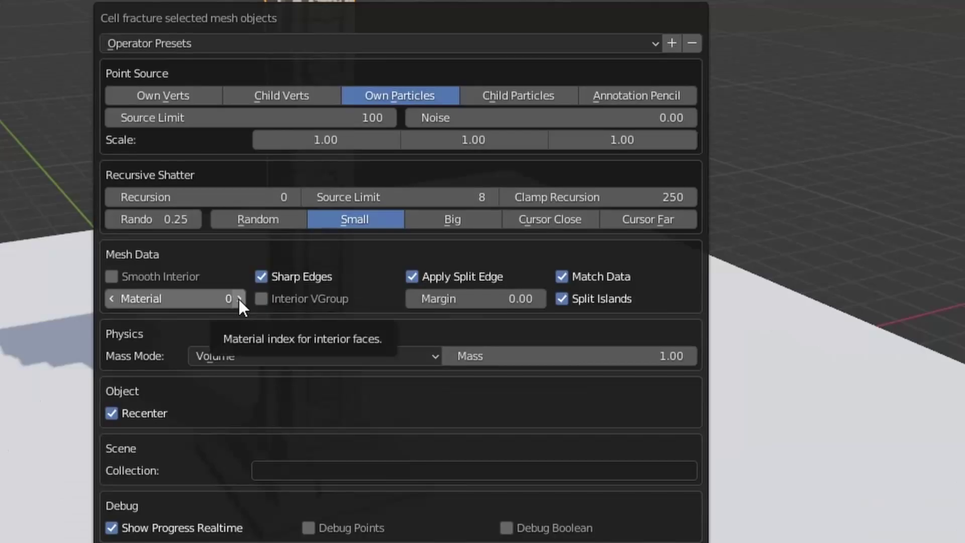
left_click(362, 319)
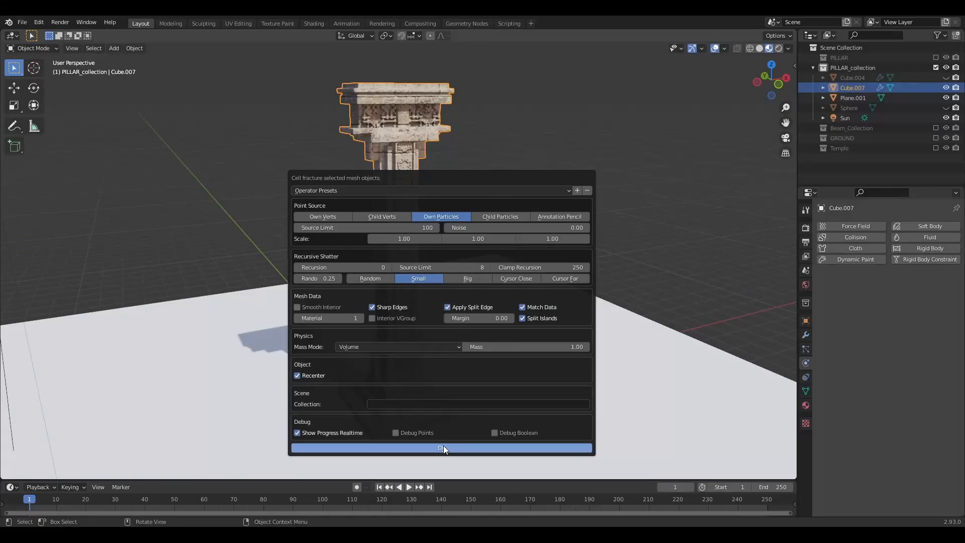
left_click(443, 448)
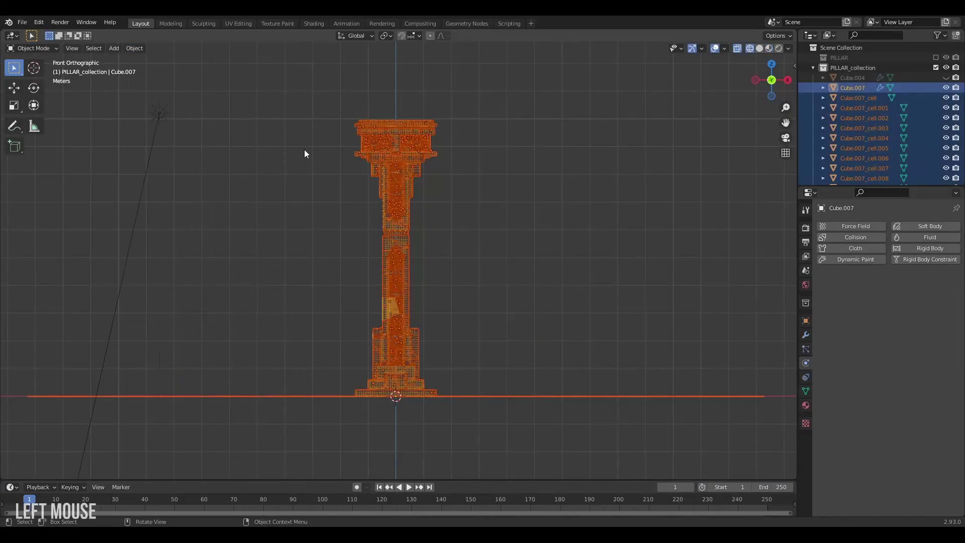
Make all fracture pieces active rigid bodies, play the collapse briefly and stop it.
left_click(134, 47)
mouse_move(151, 283)
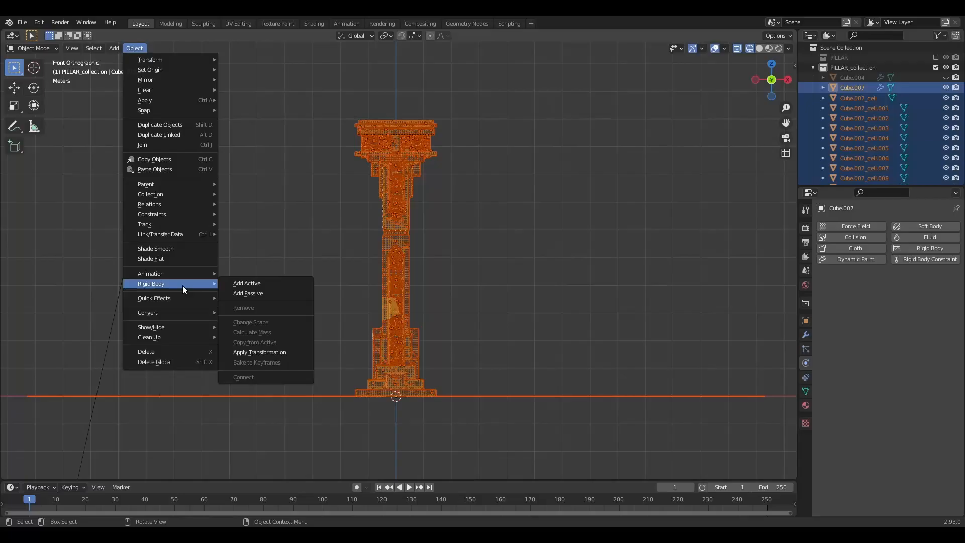
left_click(270, 288)
left_click(410, 486)
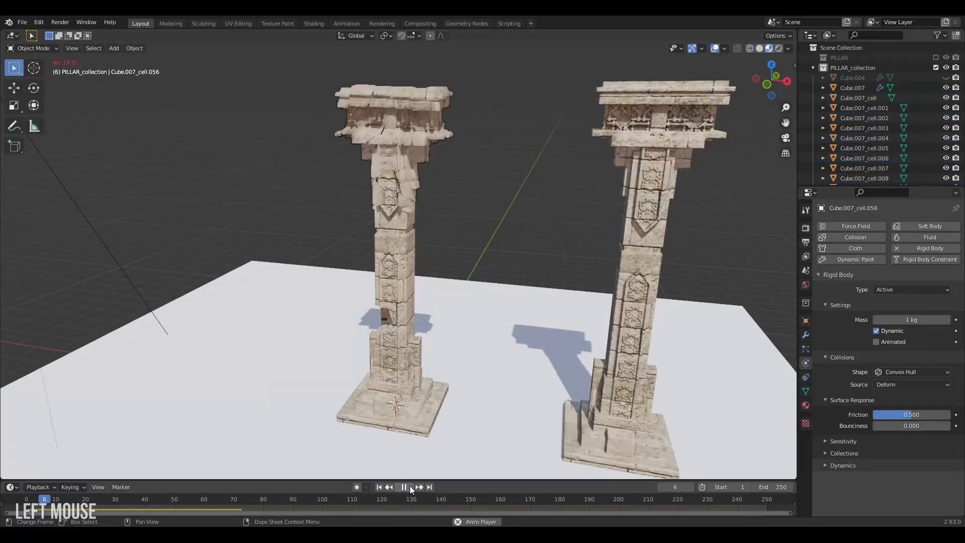
left_click(410, 485)
mouse_move(413, 261)
middle_mouse_down("shift")
mouse_move(392, 344)
mouse_move(409, 193)
mouse_move(455, 269)
mouse_move(534, 273)
mouse_move(517, 320)
middle_mouse_up("shift")
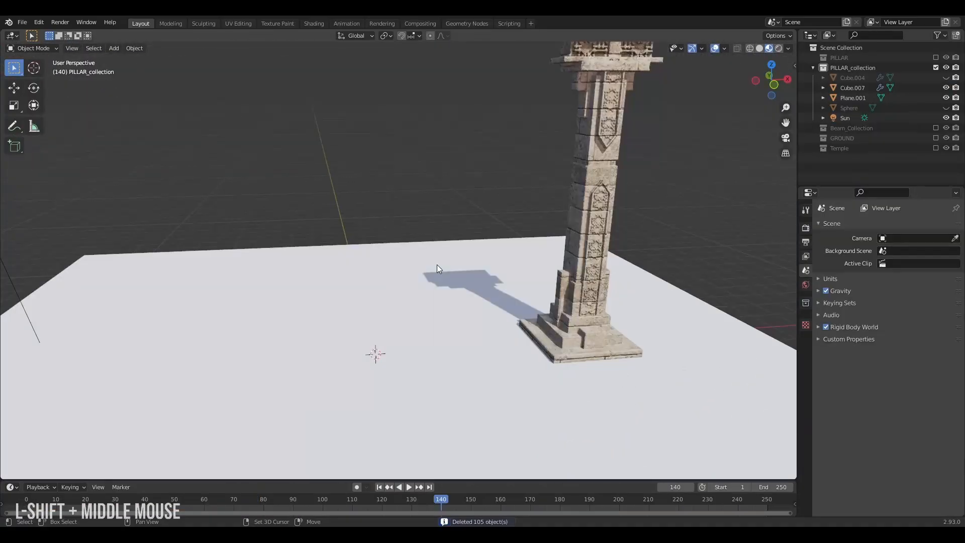
Duplicate the pillar and place the copy beside the original along the X axis.
left_click(565, 286)
key("shift+d")
key("x")
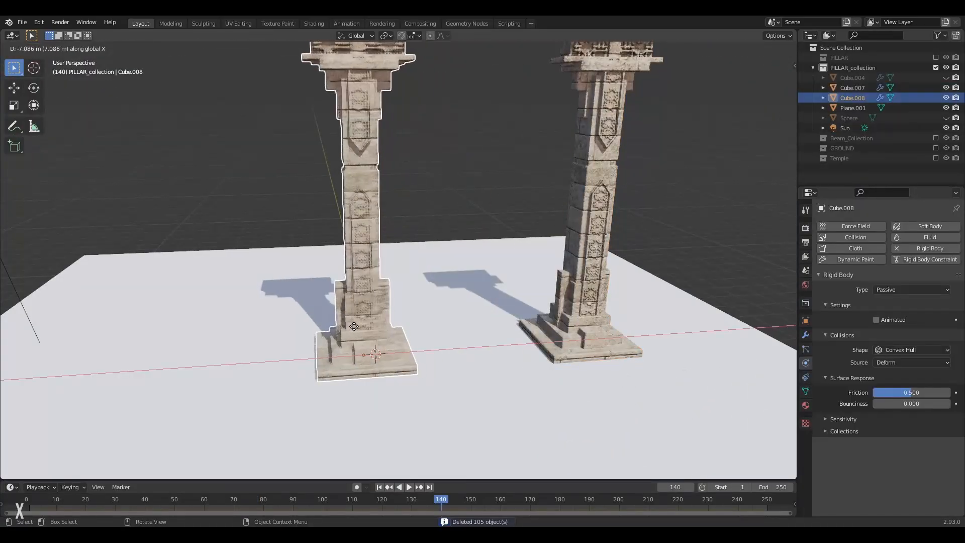
left_click(365, 330)
middle_click_drag(379, 323, 418, 306, "shift")
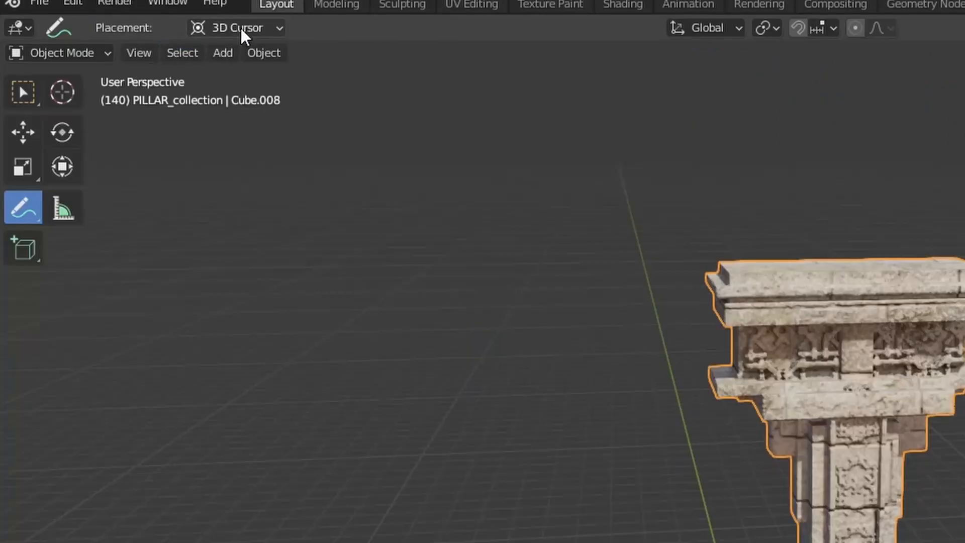
Fracture the copy's top with Cell Fracture using surface-placed Annotation Pencil crack lines.
left_click(242, 27)
left_click(249, 95)
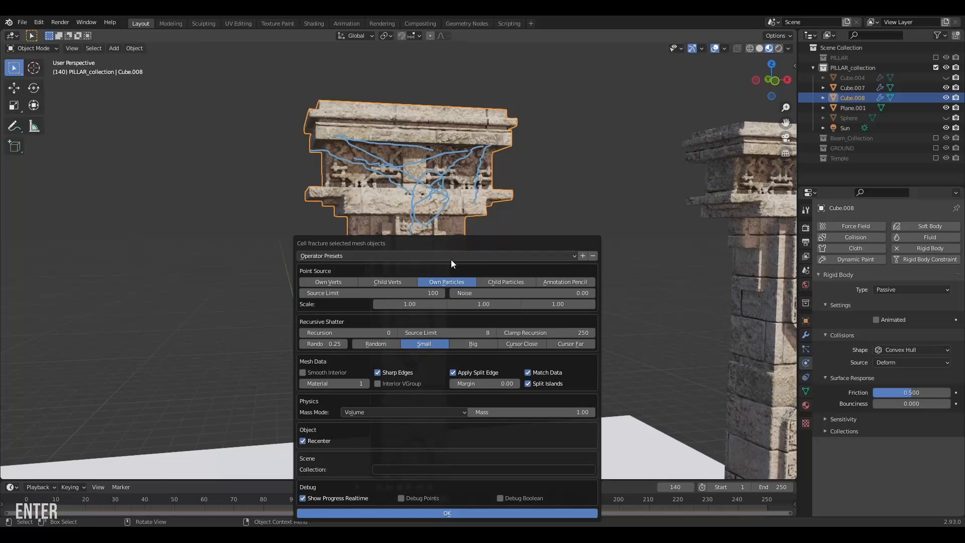
left_click(568, 281)
left_click_drag(535, 242, 639, 165)
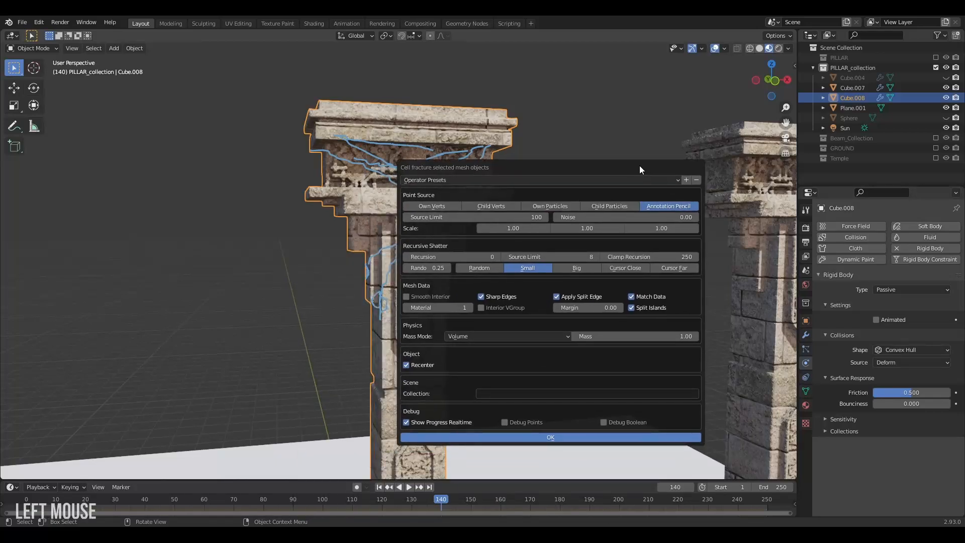
left_click(551, 436)
mouse_move(441, 274)
middle_mouse_down("shift")
mouse_move(419, 223)
mouse_move(221, 235)
mouse_move(443, 199)
middle_mouse_up("shift")
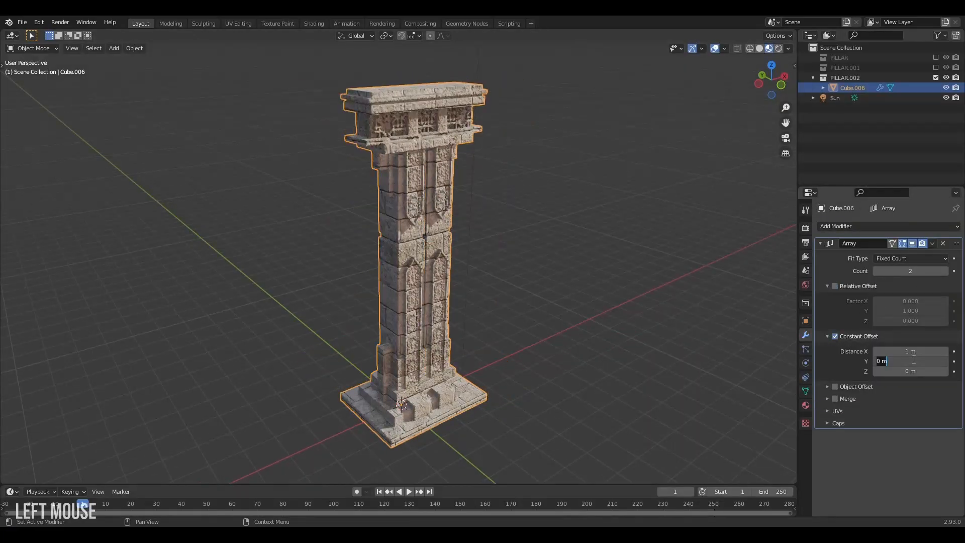
Mirror the arrayed pillar row into a colonnade and add a tile plane for the floor.
left_click(485, 348)
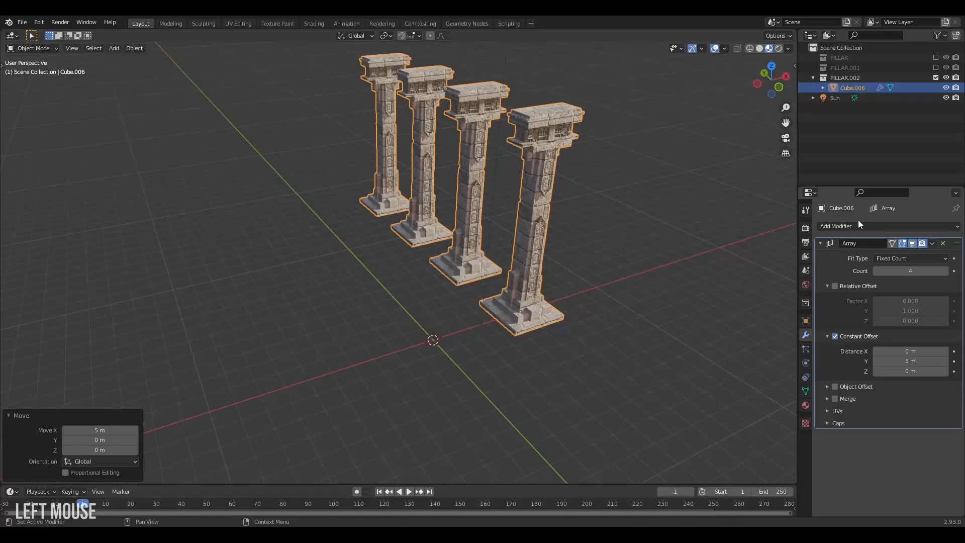
left_click(836, 226)
left_click(765, 344)
key("shift+a")
left_click(474, 422)
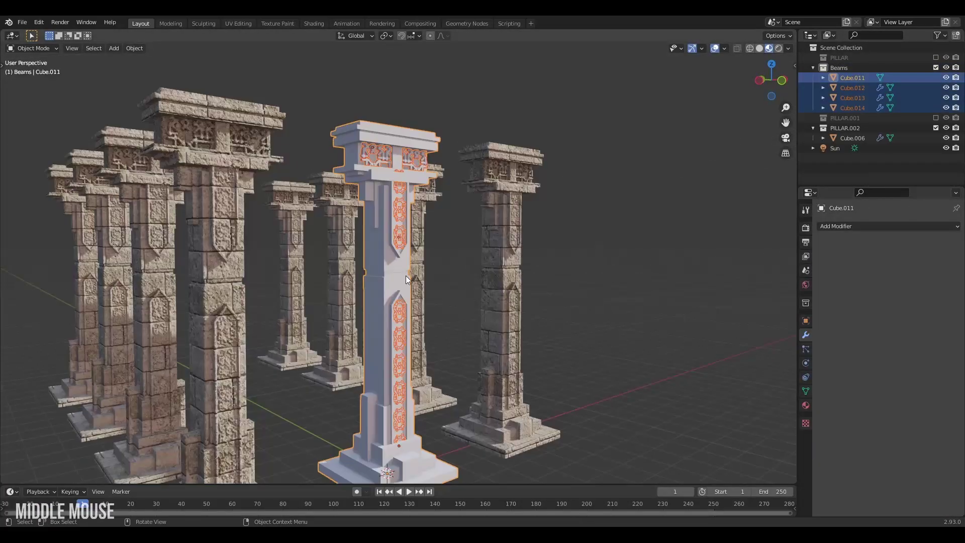
middle_click_drag(423, 302, 472, 352, "shift")
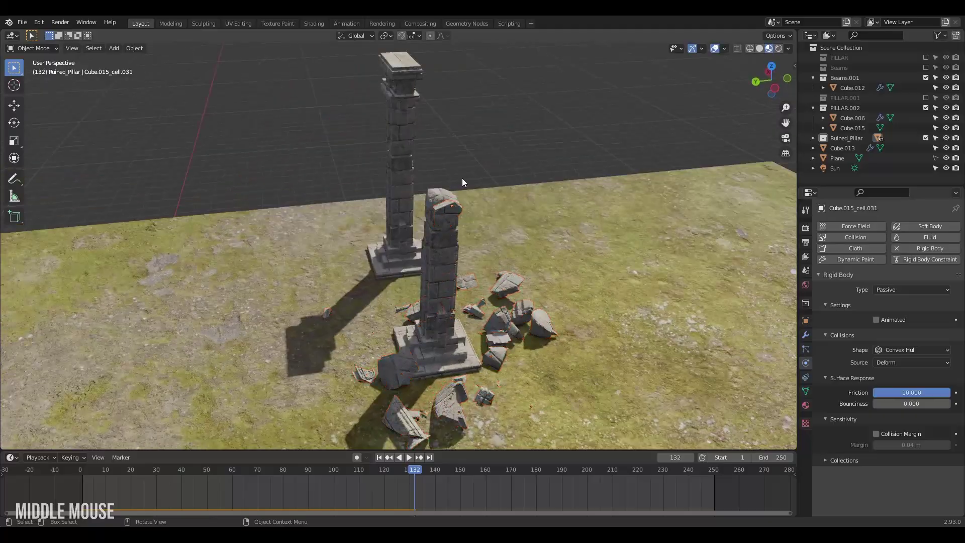
Orbit the viewport to review the collapsed pillars and rubble.
mouse_move(462, 178)
middle_mouse_down()
mouse_move(588, 303)
mouse_move(468, 313)
middle_mouse_up()
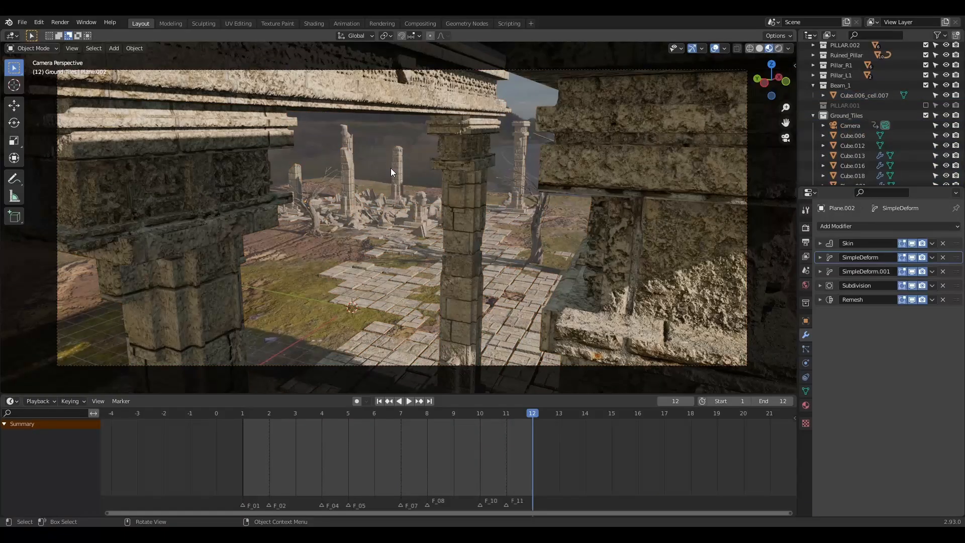
Move the large foreground tree with its motion constrained off the Z axis.
key("g")
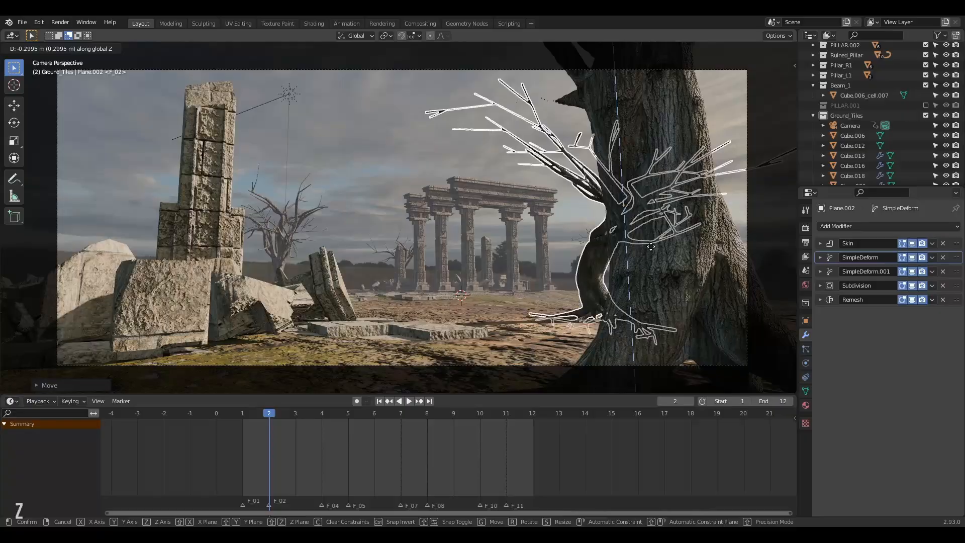
key("shift+z")
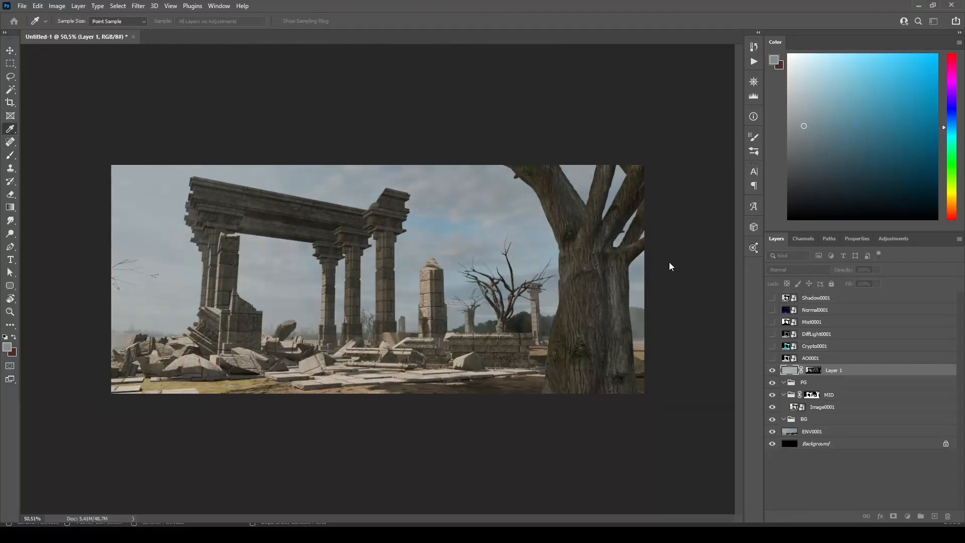